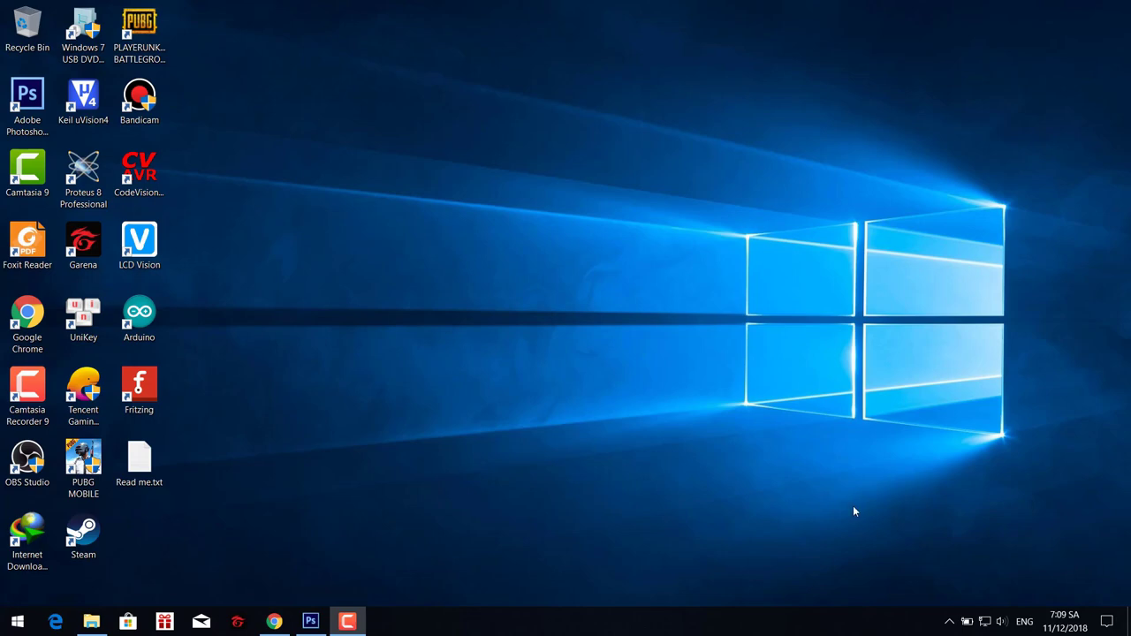
In the TIP3 folder, extract uni-tapviet.zip in place and open the extracted uni-tapviet folder.
click(91, 621)
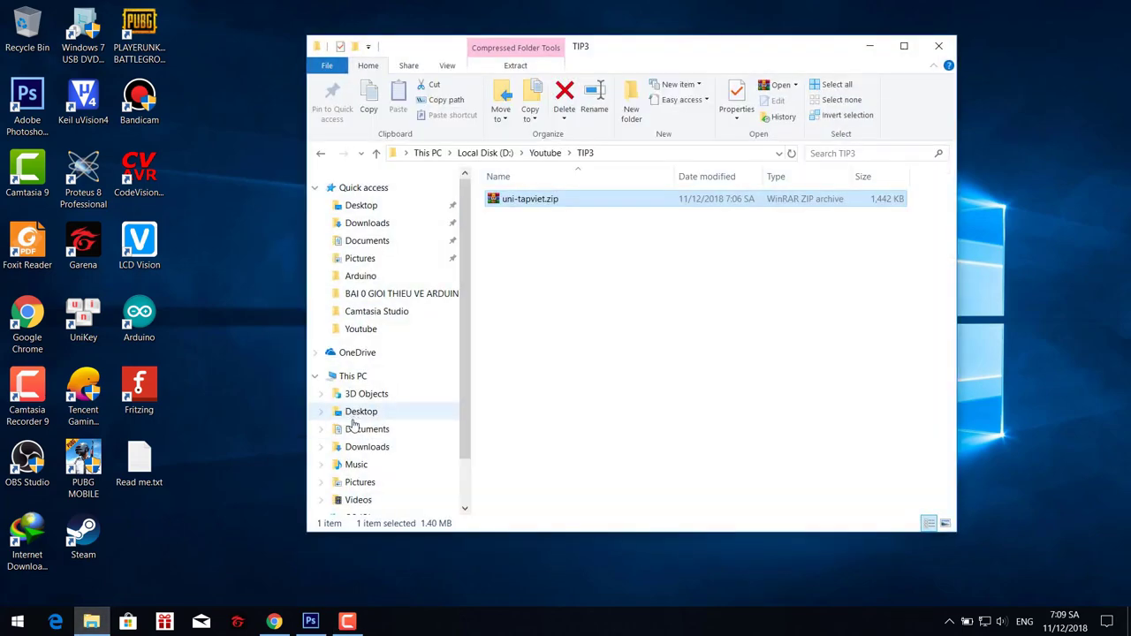
double_click(731, 49)
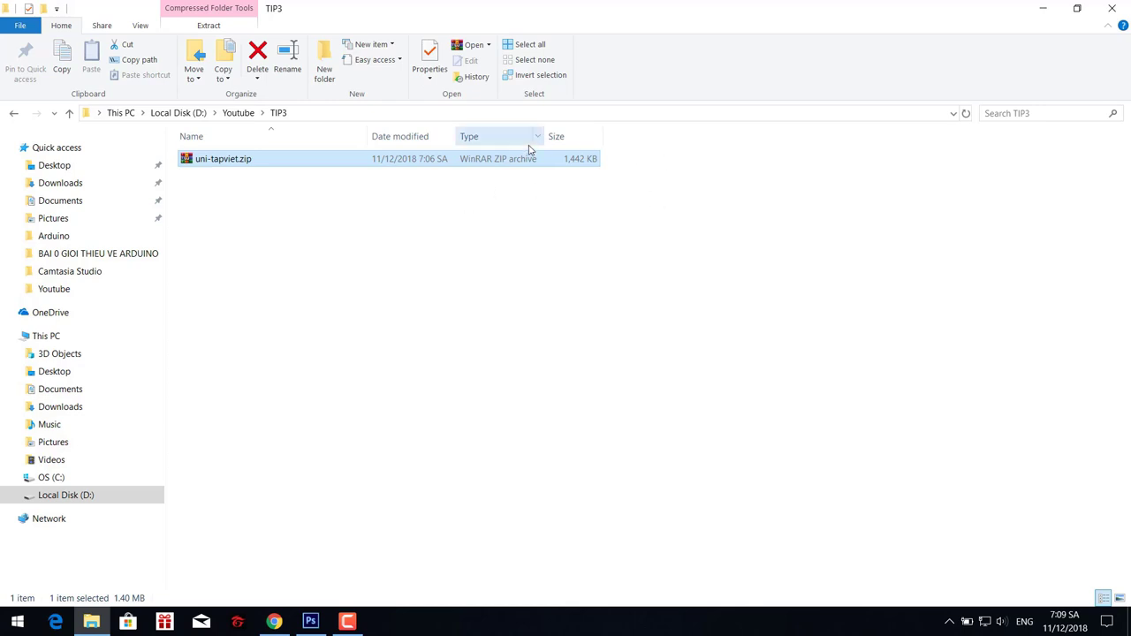
right_click(397, 166)
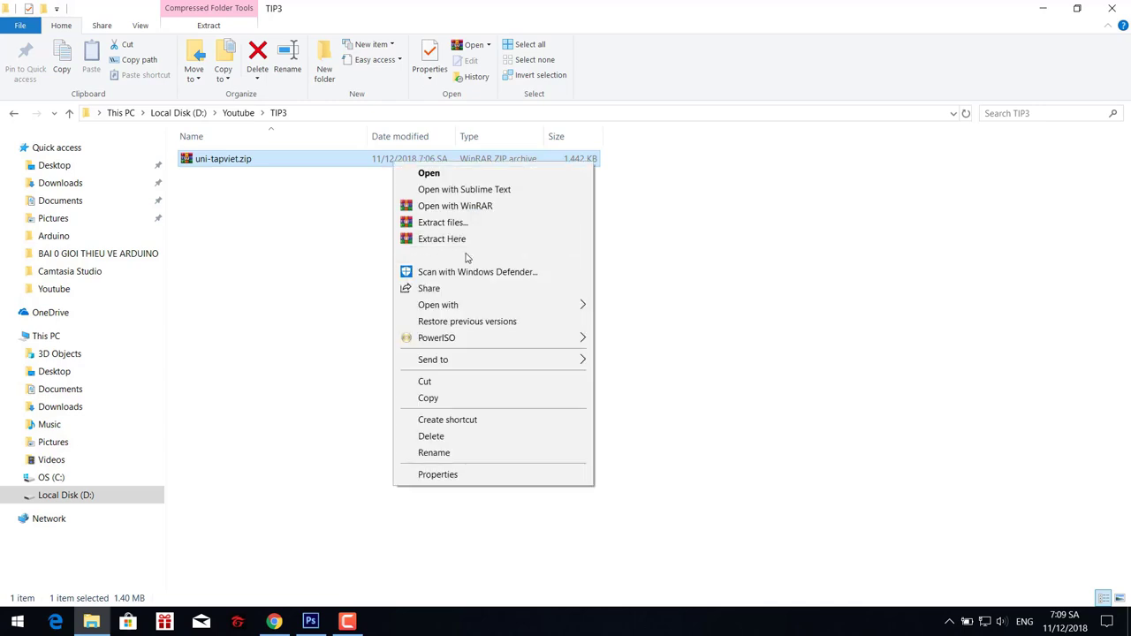
click(459, 238)
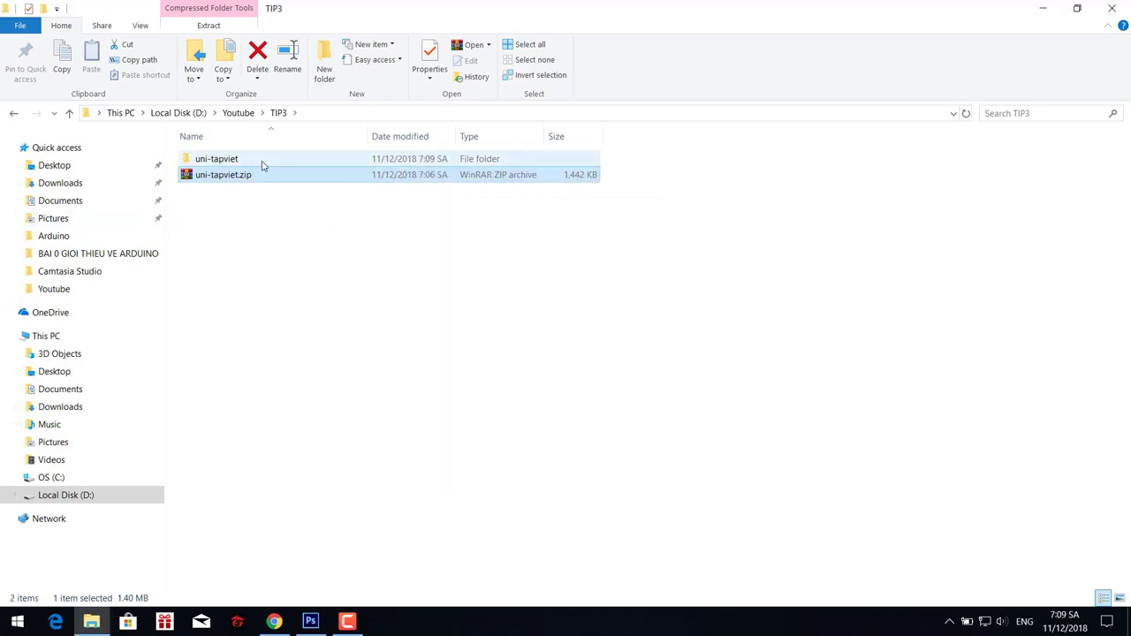
double_click(262, 163)
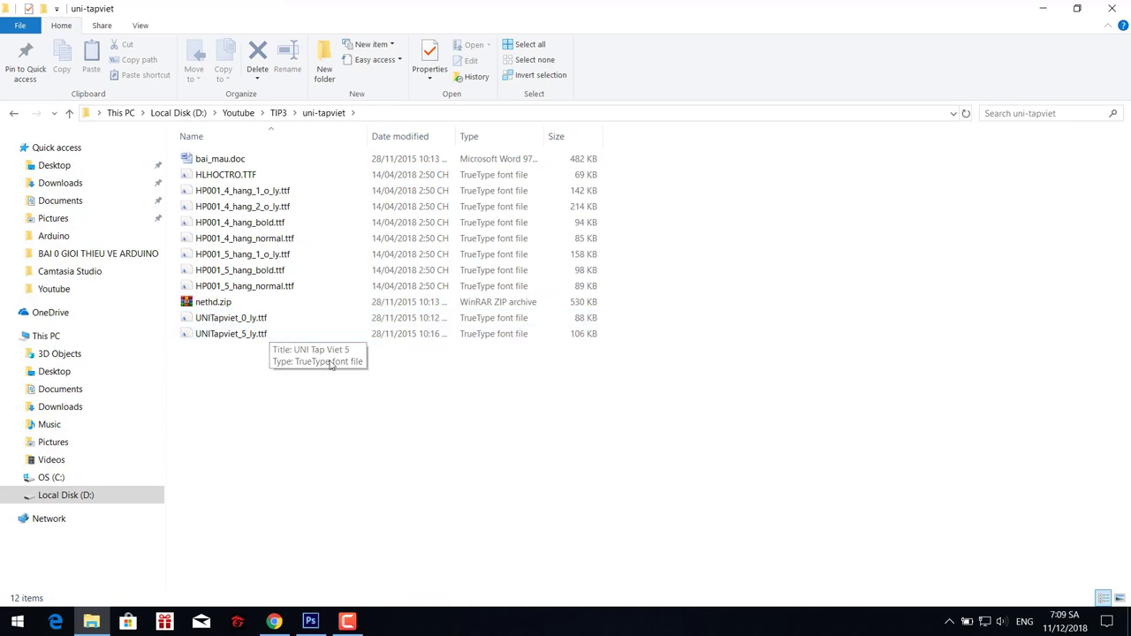
Open the sample document bai_mau.doc and examine the layout of its handwriting practice page.
drag(330, 360, 283, 324)
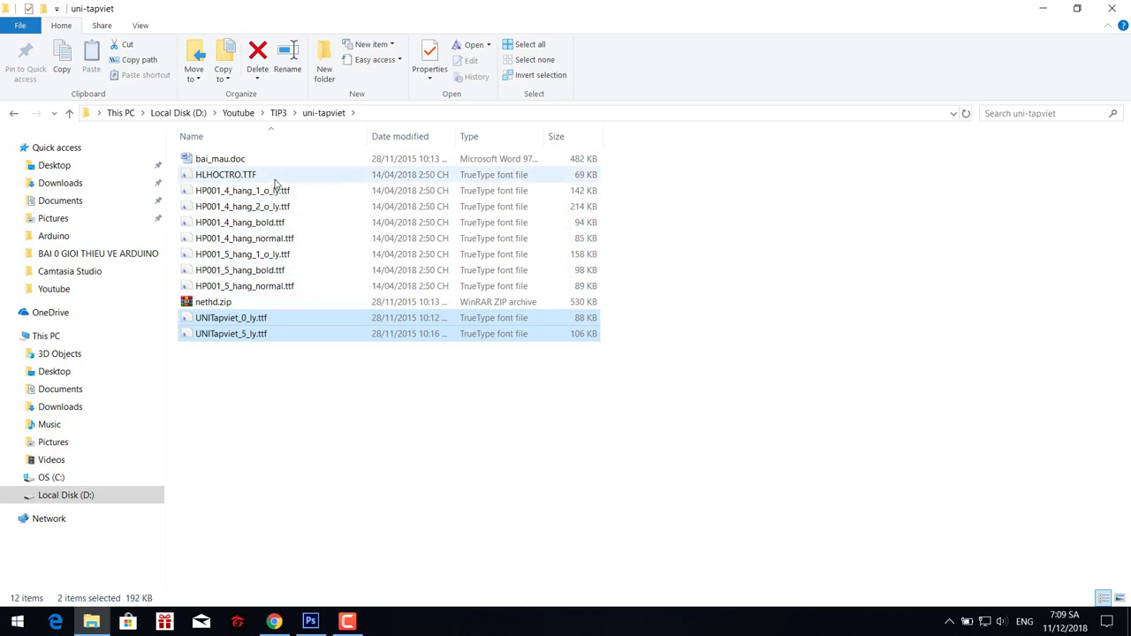
click(668, 172)
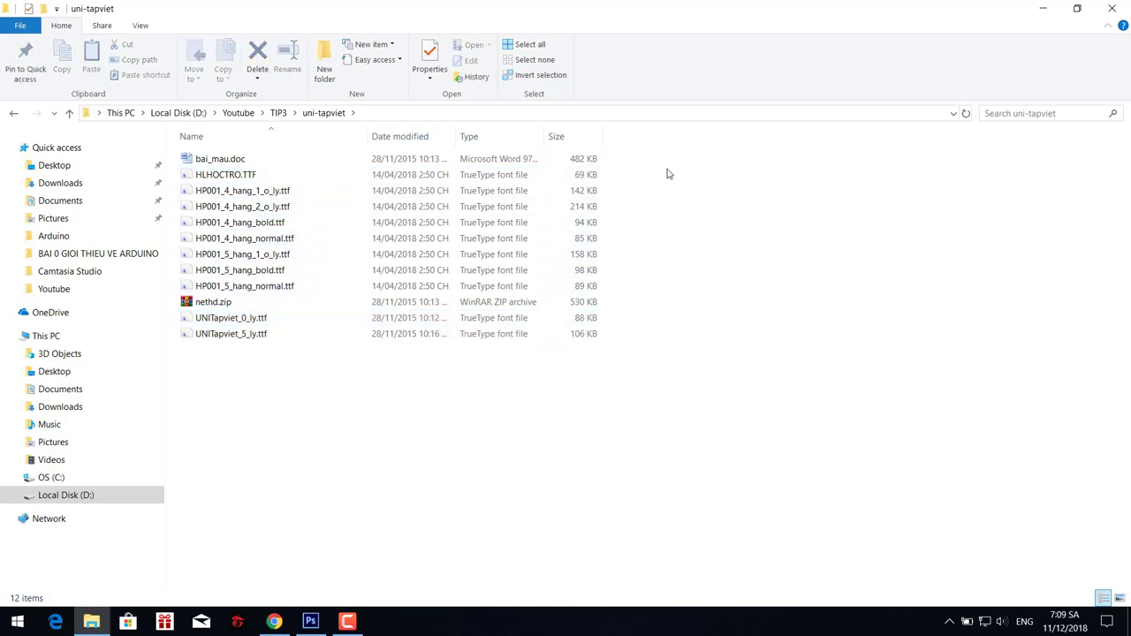
double_click(253, 158)
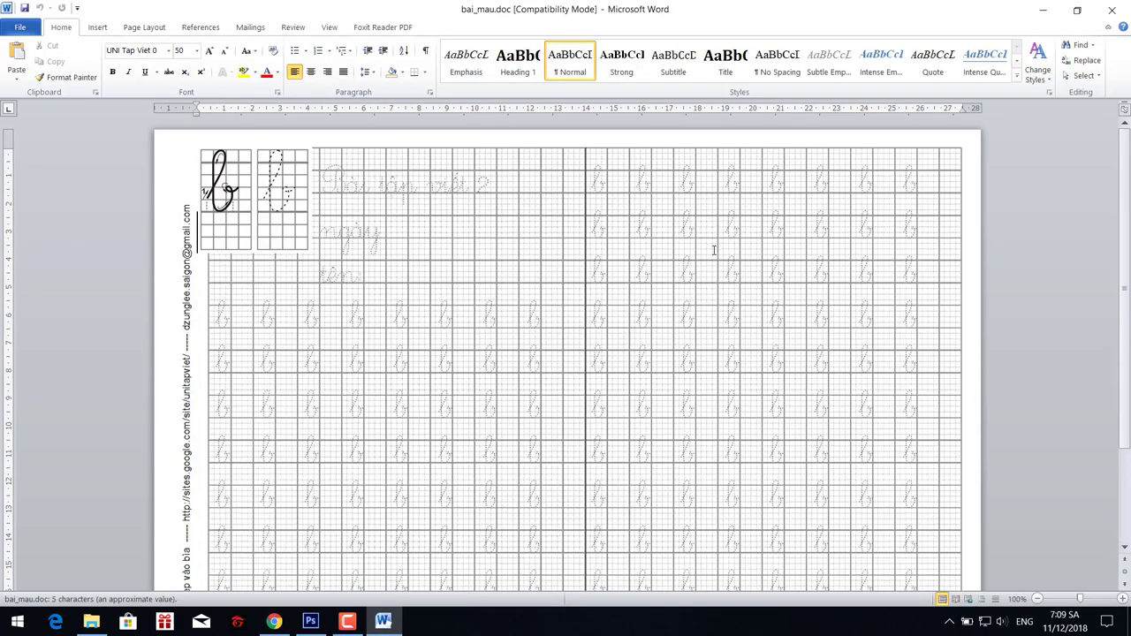
click(233, 198)
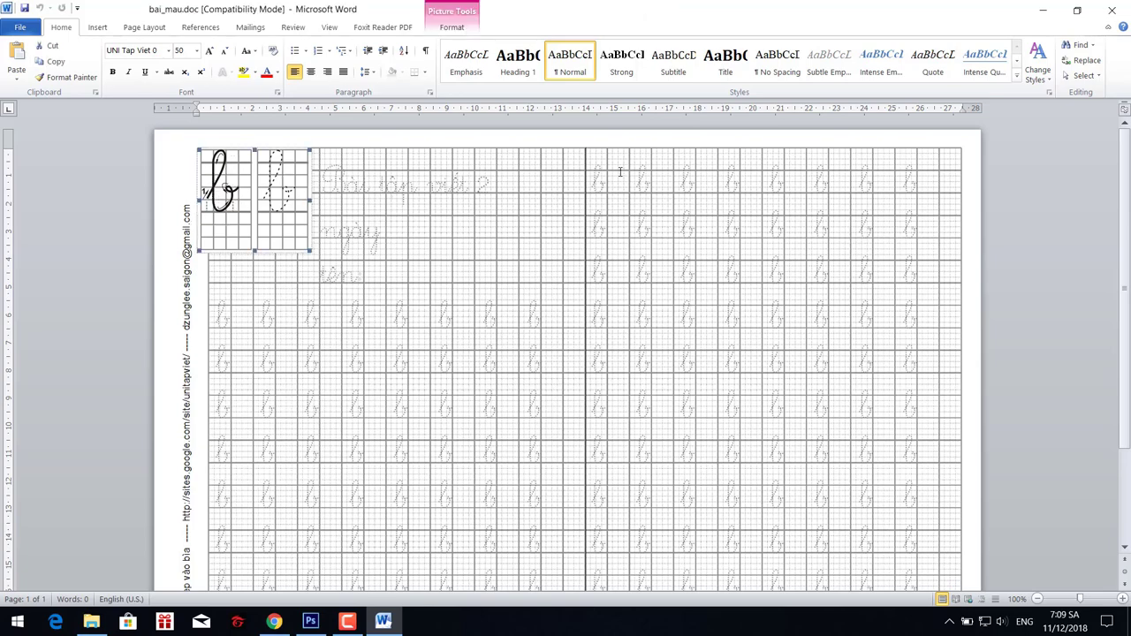
scroll(719, 330, down, 3)
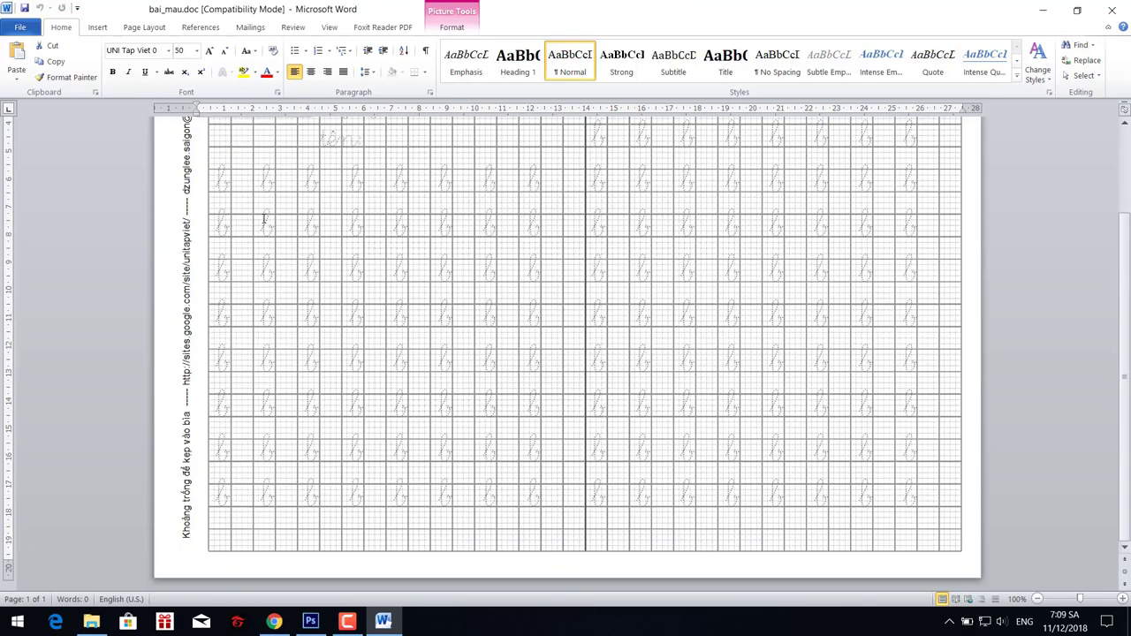
scroll(264, 219, up, 3)
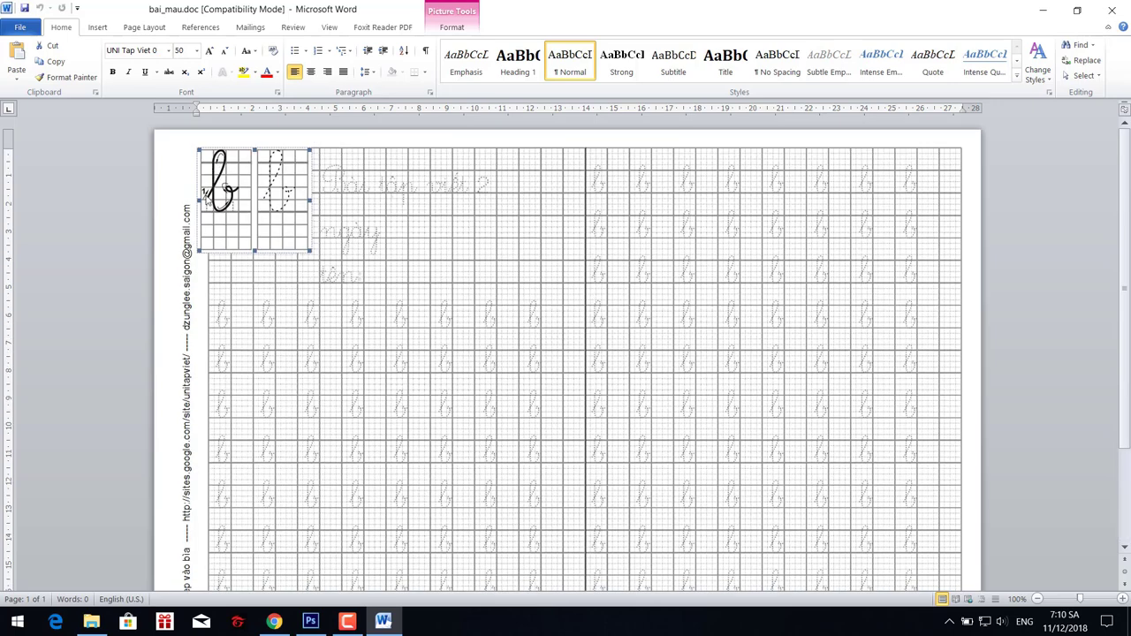
click(1042, 9)
Extract g.jpg from nethd.zip into the uni-tapviet folder and view the image.
double_click(215, 302)
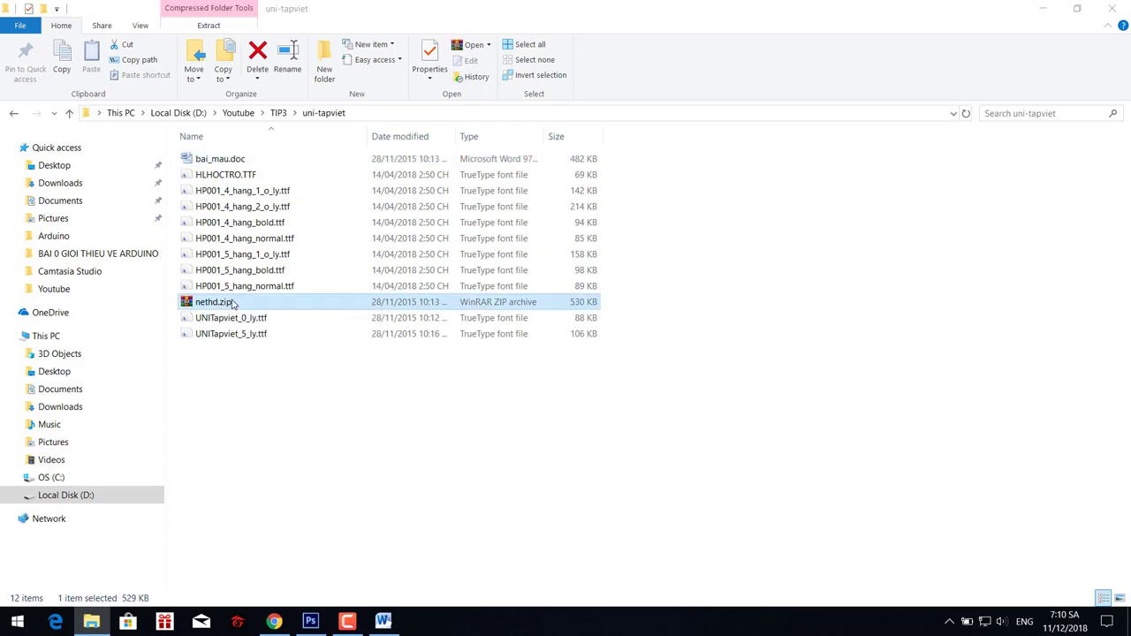
drag(534, 259, 293, 444)
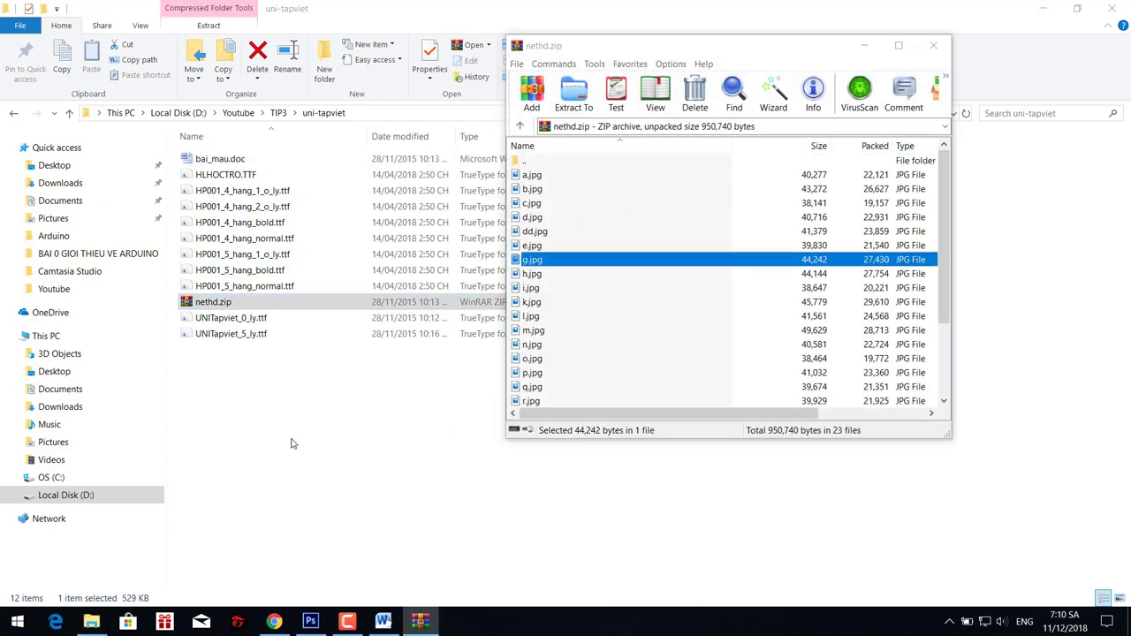
double_click(234, 175)
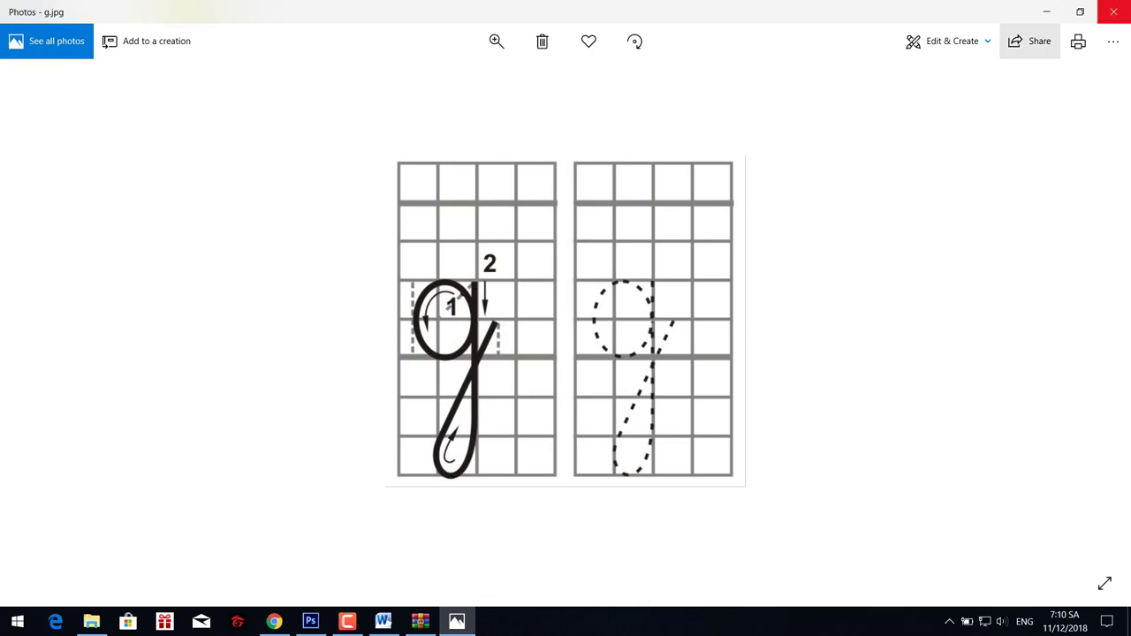
click(1114, 12)
Delete g.jpg from the uni-tapviet folder and close the nethd.zip archive.
right_click(219, 174)
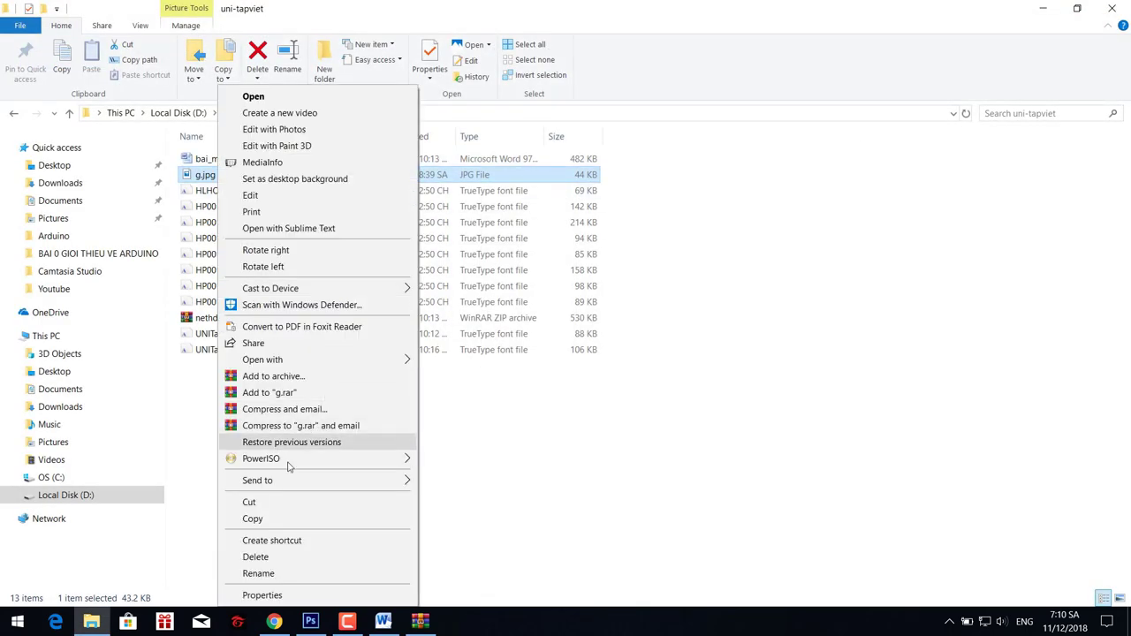
click(260, 557)
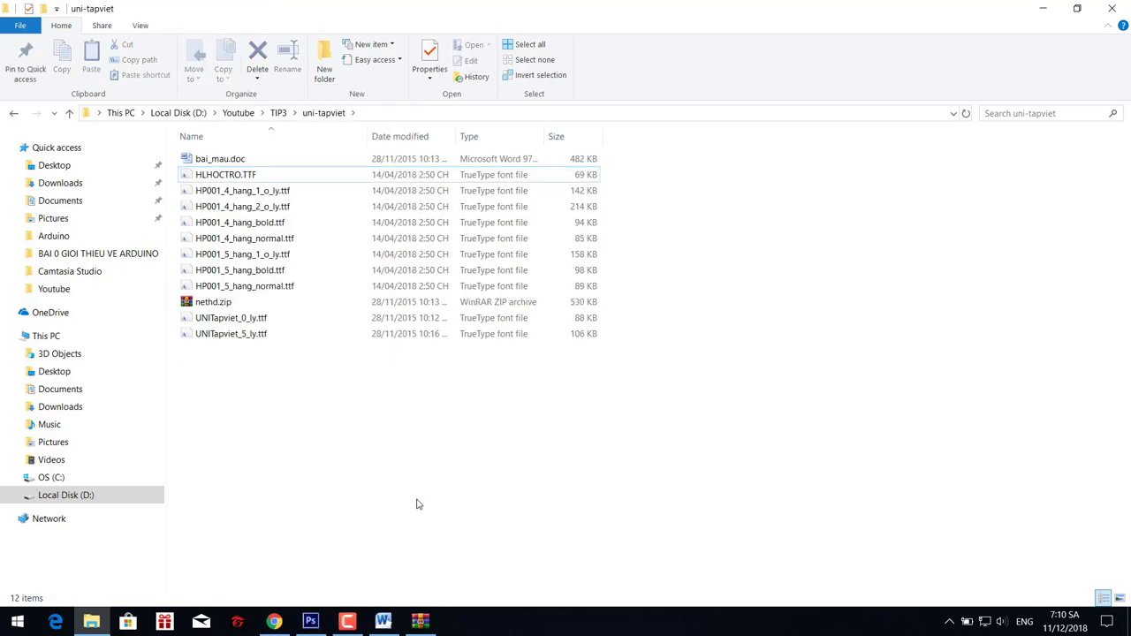
click(420, 622)
click(936, 45)
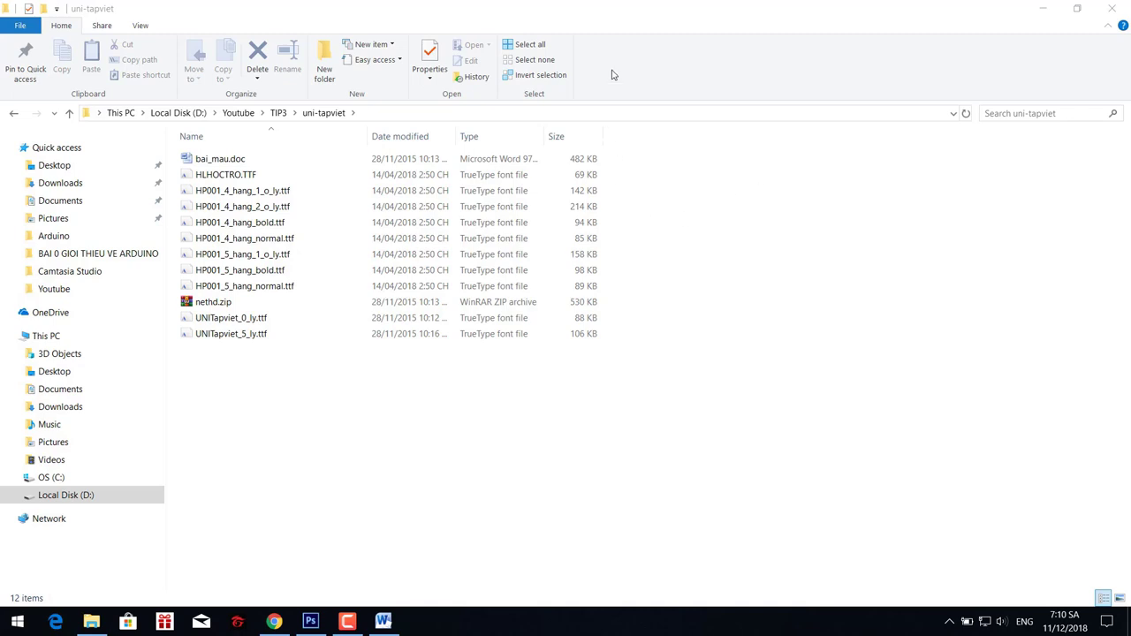
Install all the TrueType fonts in the uni-tapviet folder: HLHOCTRO, the HP001 files, UNITapviet_0_ly and UNITapviet_5_ly.
drag(308, 375, 243, 322)
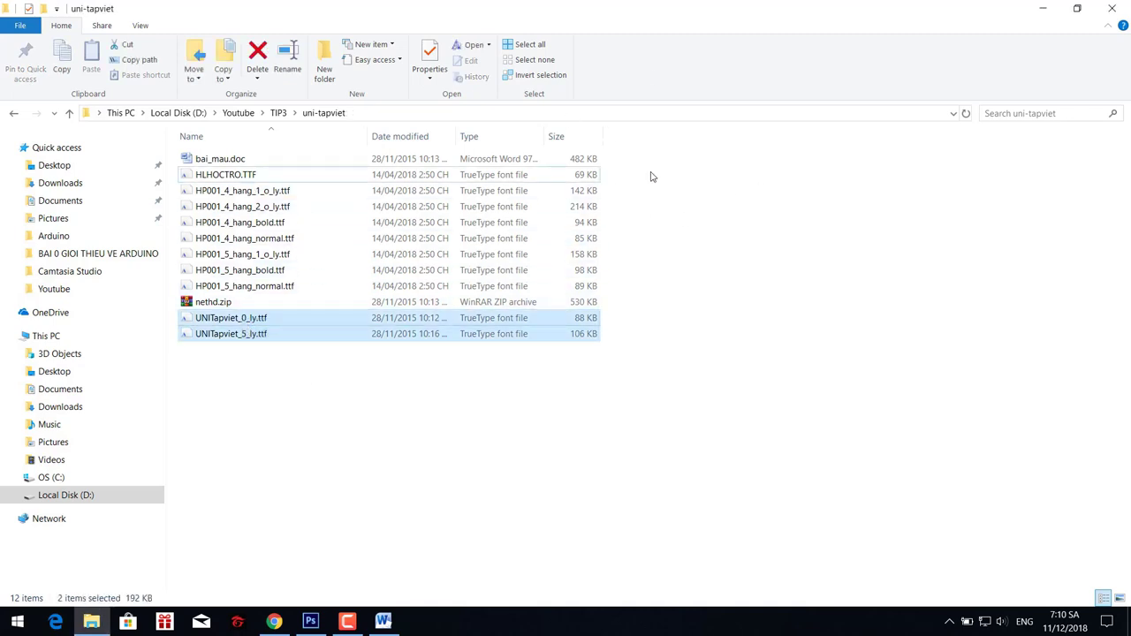
drag(657, 174, 257, 288)
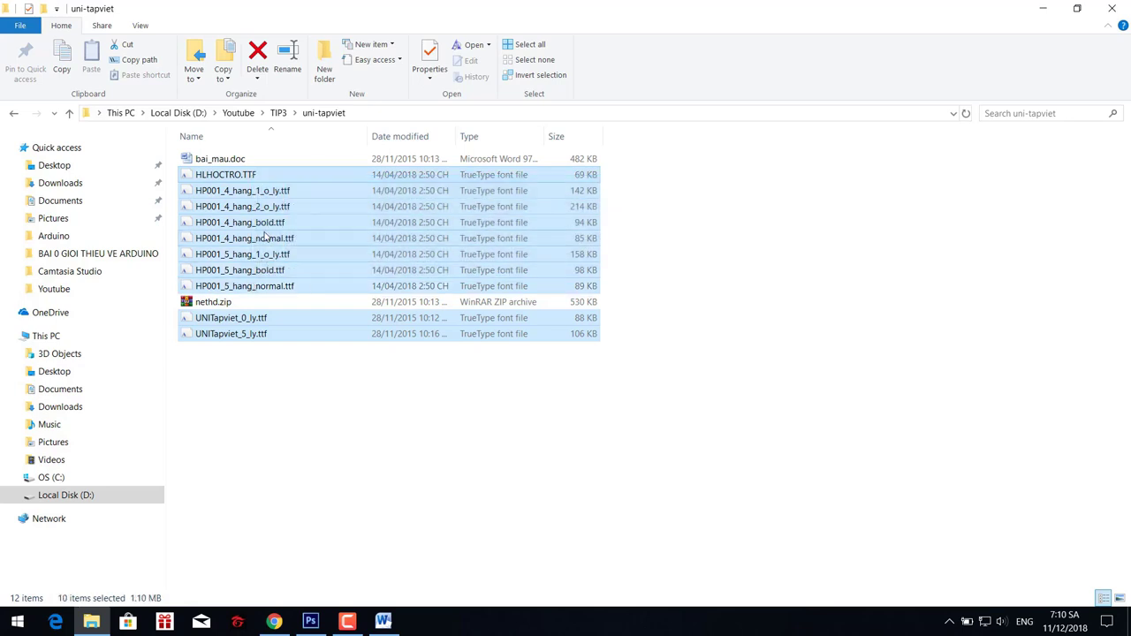
right_click(265, 237)
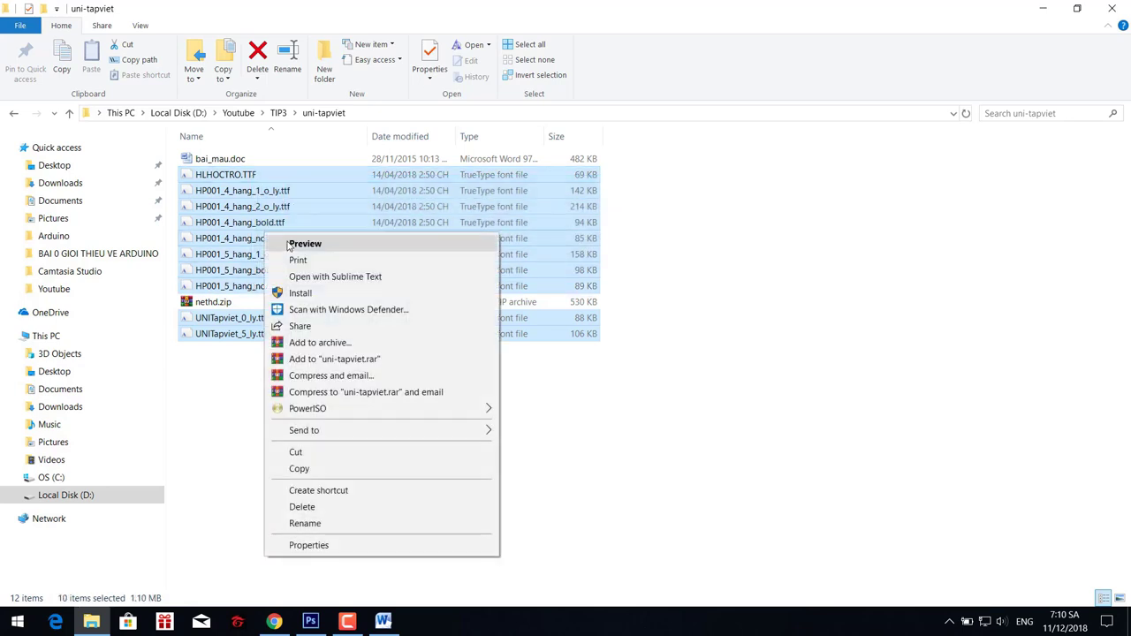
click(302, 293)
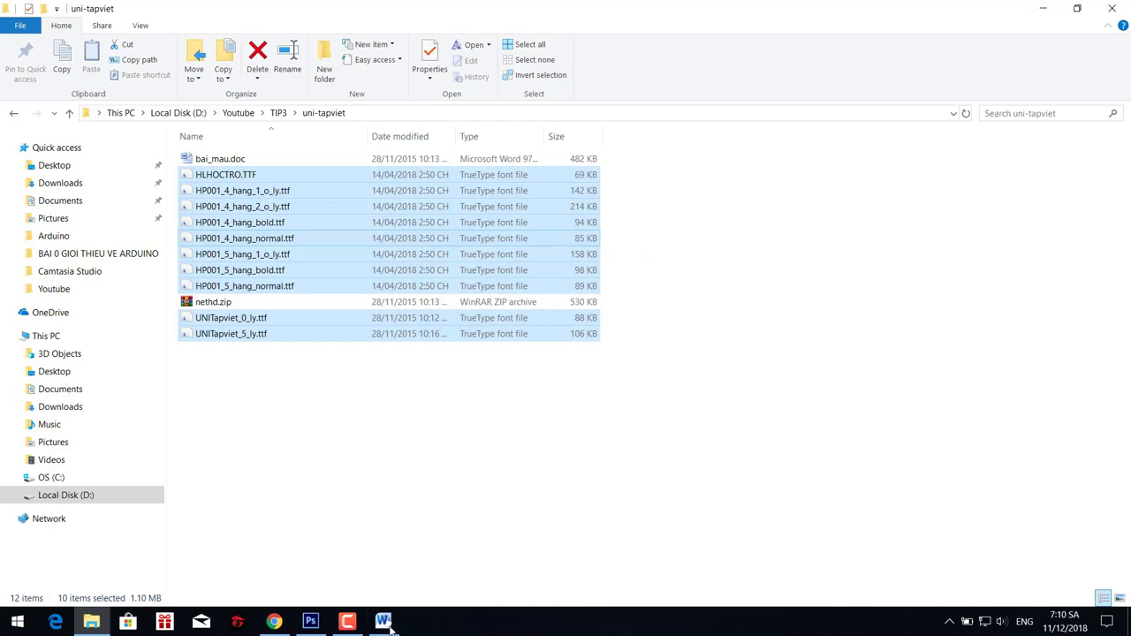
Close the bai_mau.doc document and minimise the uni-tapviet folder window.
click(1043, 8)
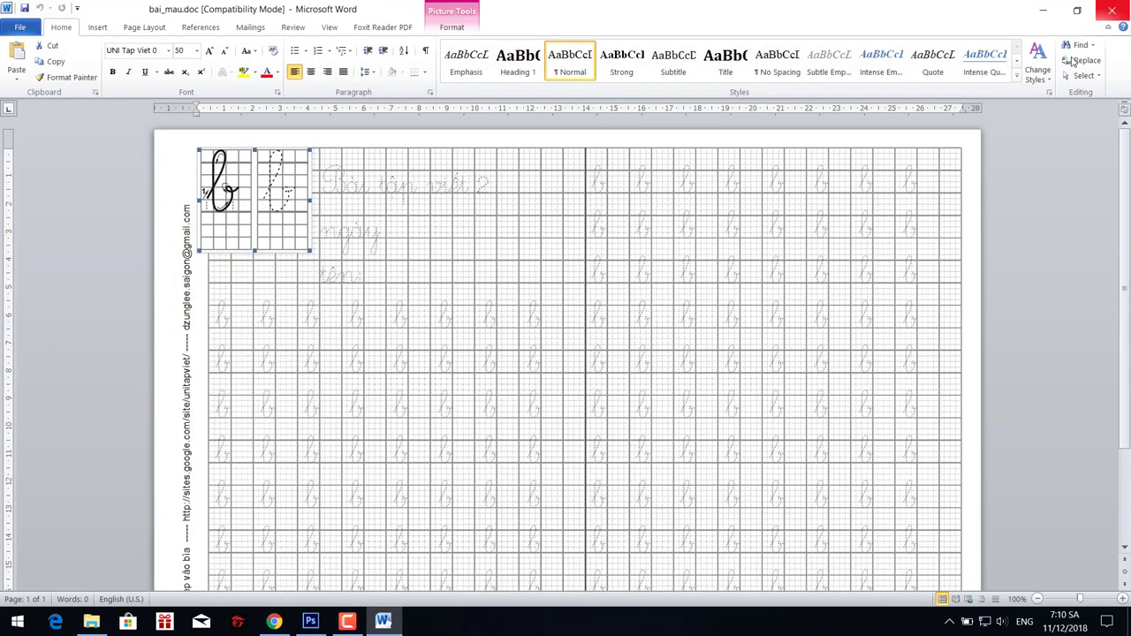
click(1112, 11)
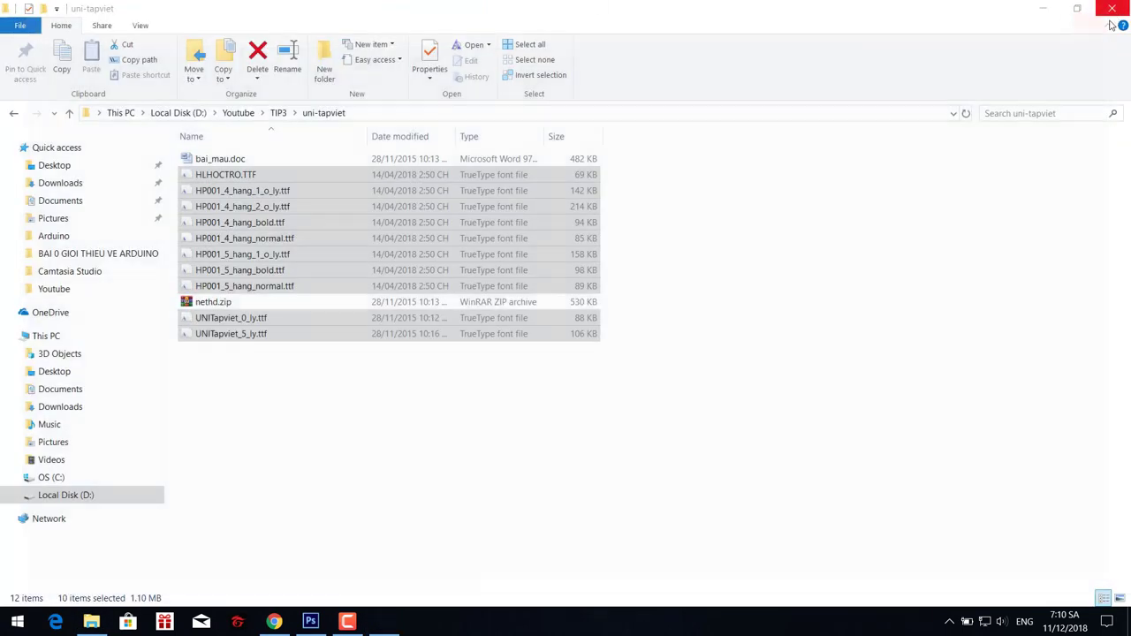
click(1046, 8)
Create a new Word document on the desktop named "tap viet.docx" and open it.
right_click(372, 261)
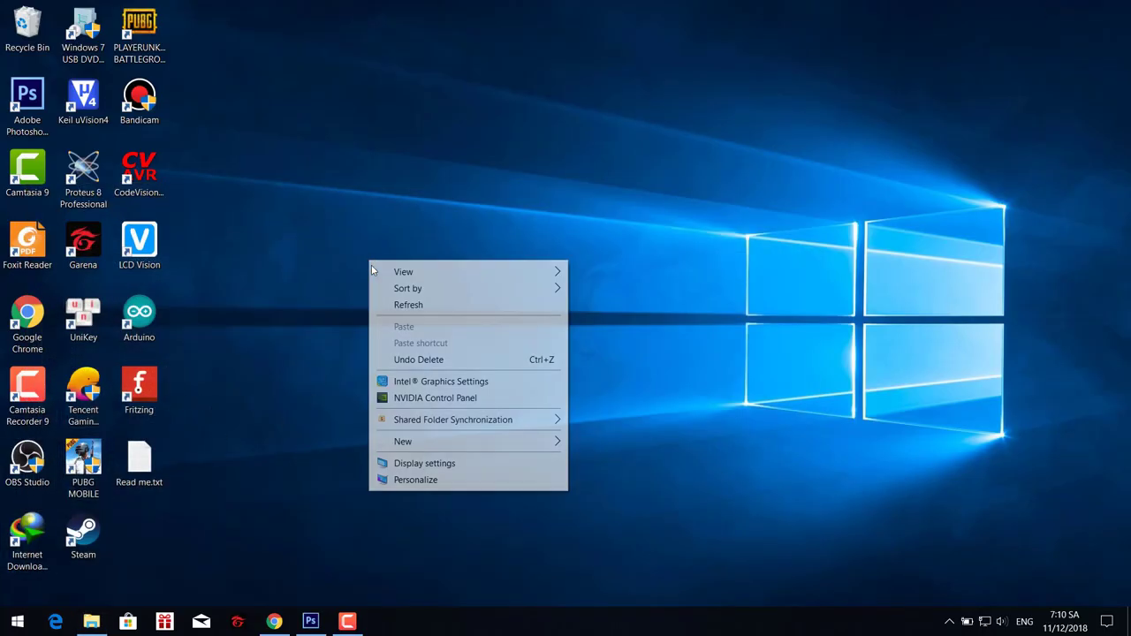
mouse_move(439, 448)
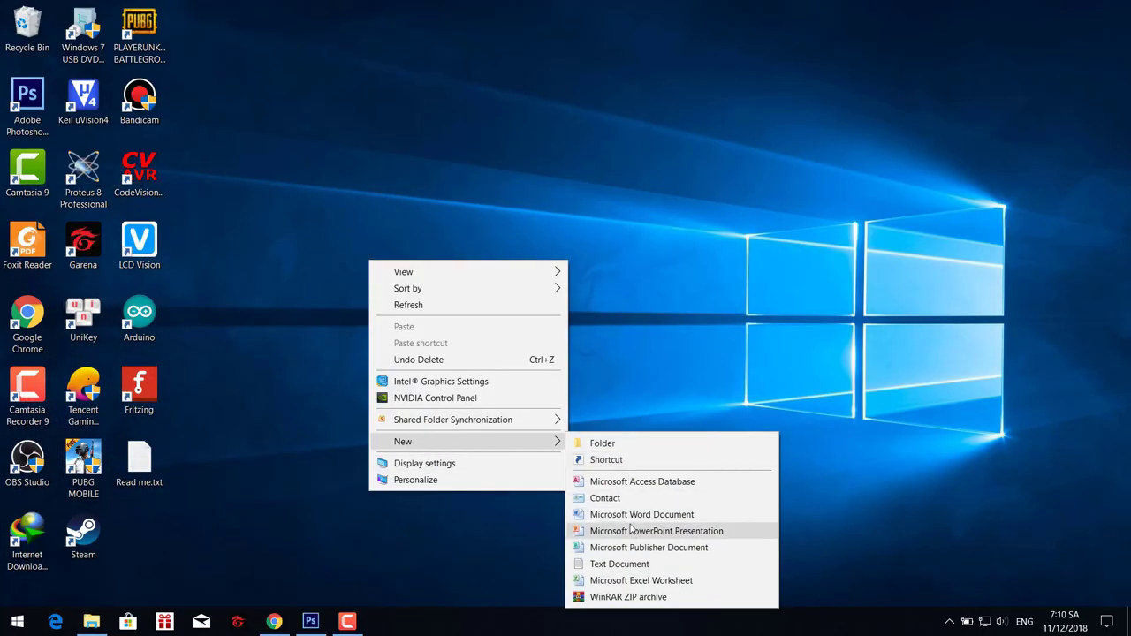
click(640, 514)
text(tap viet.docx)
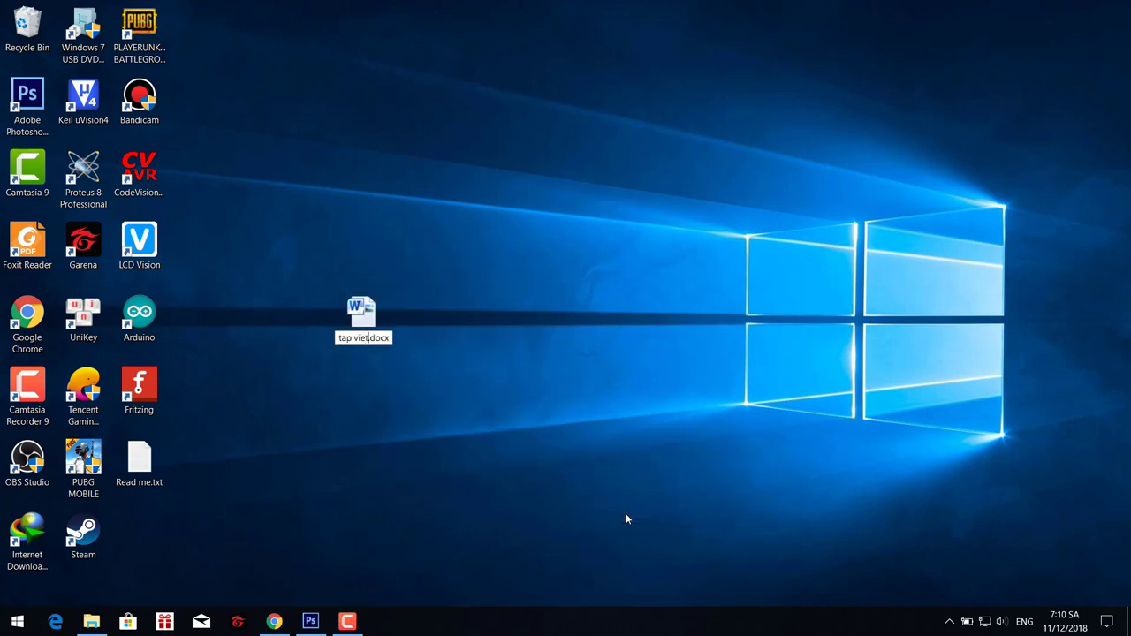
key(Return)
key(Return)
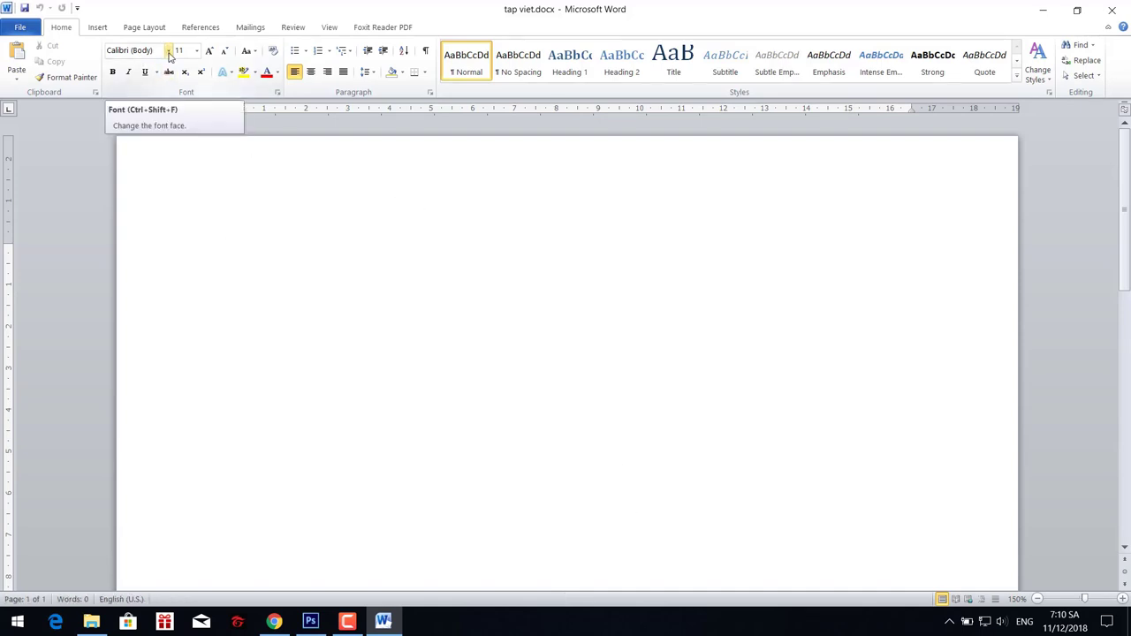
Switch to Chrome and search Google for "unikey".
click(282, 624)
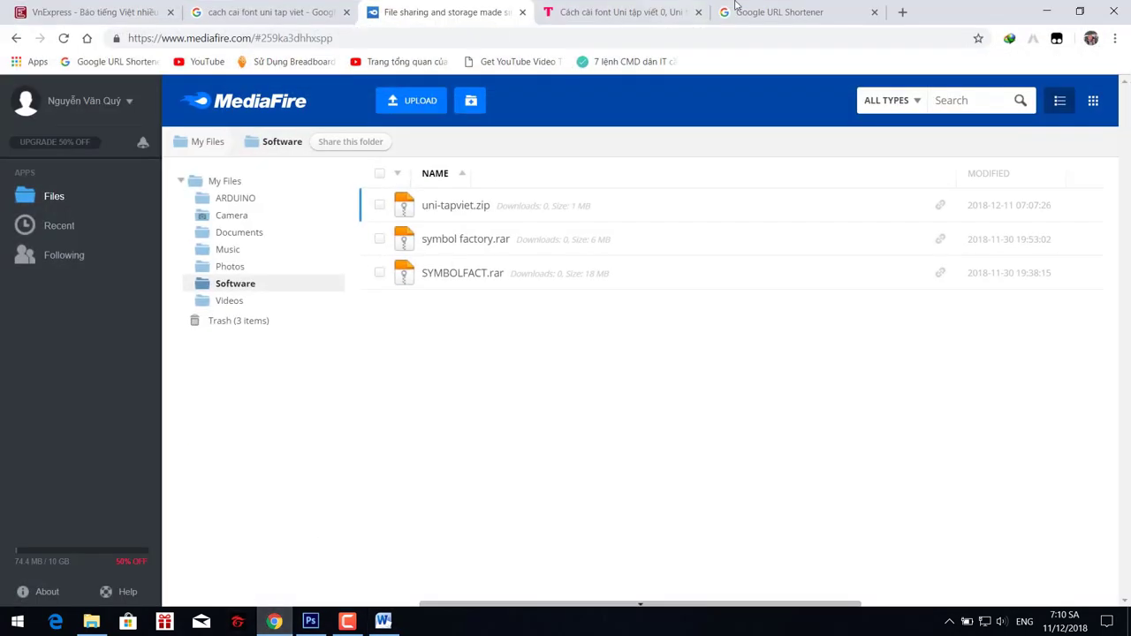
click(265, 13)
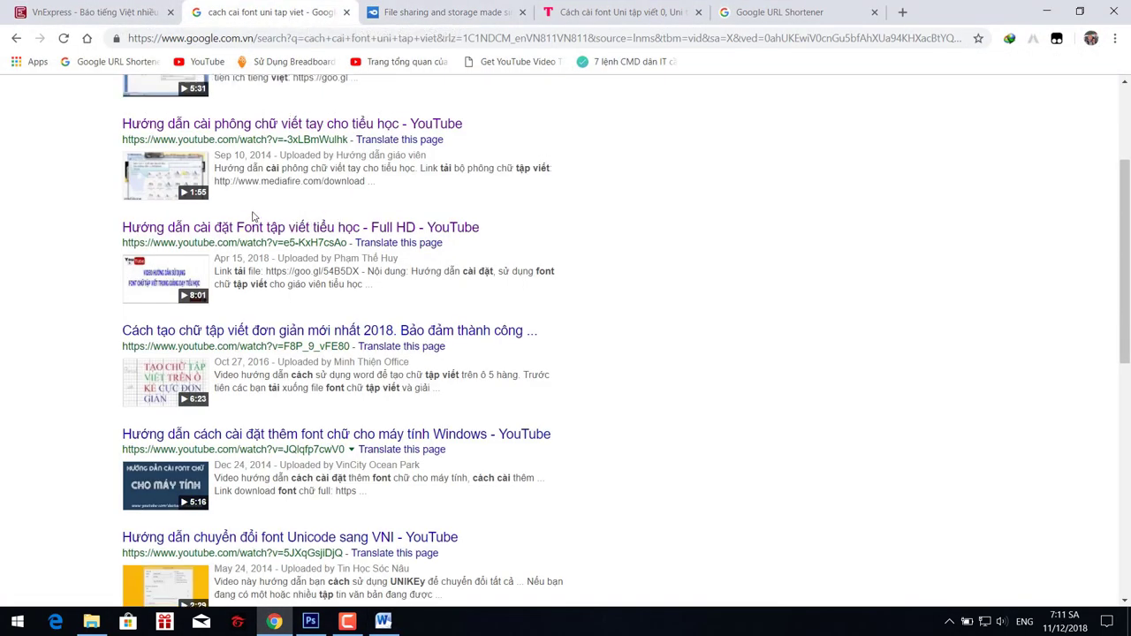
scroll(254, 215, up, 3)
click(127, 150)
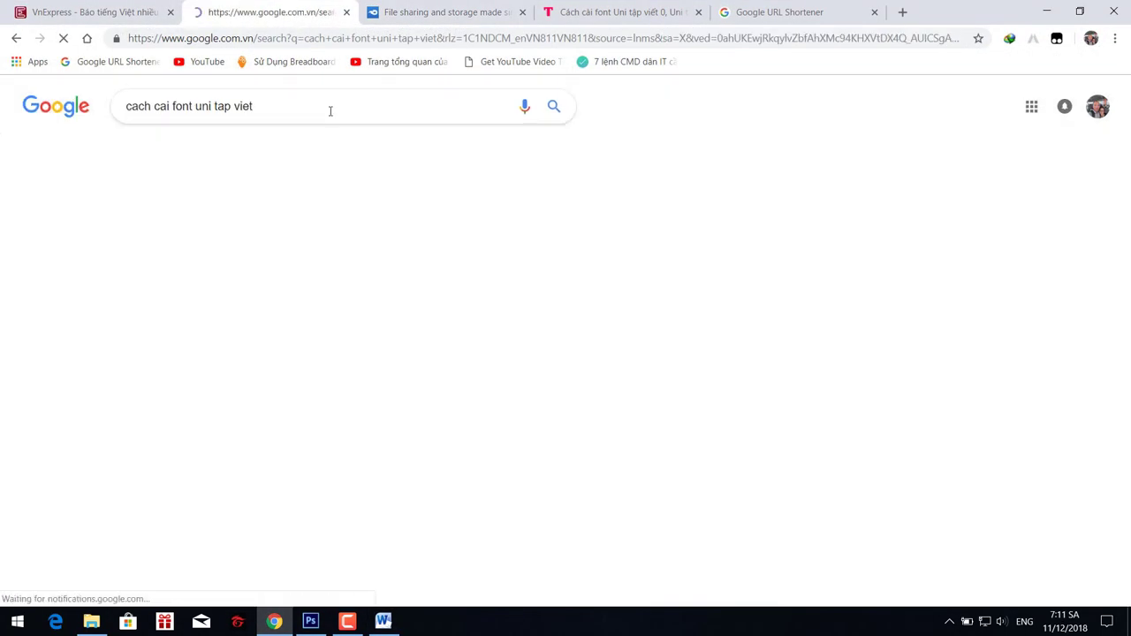
click(205, 108)
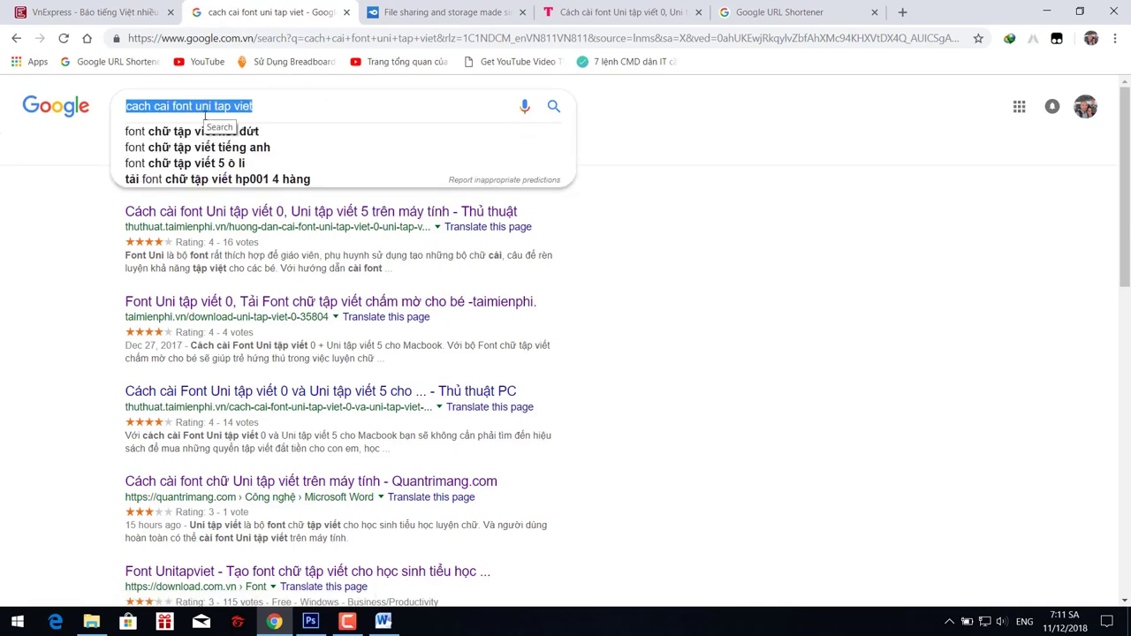
text(uni)
key(Down)
key(Return)
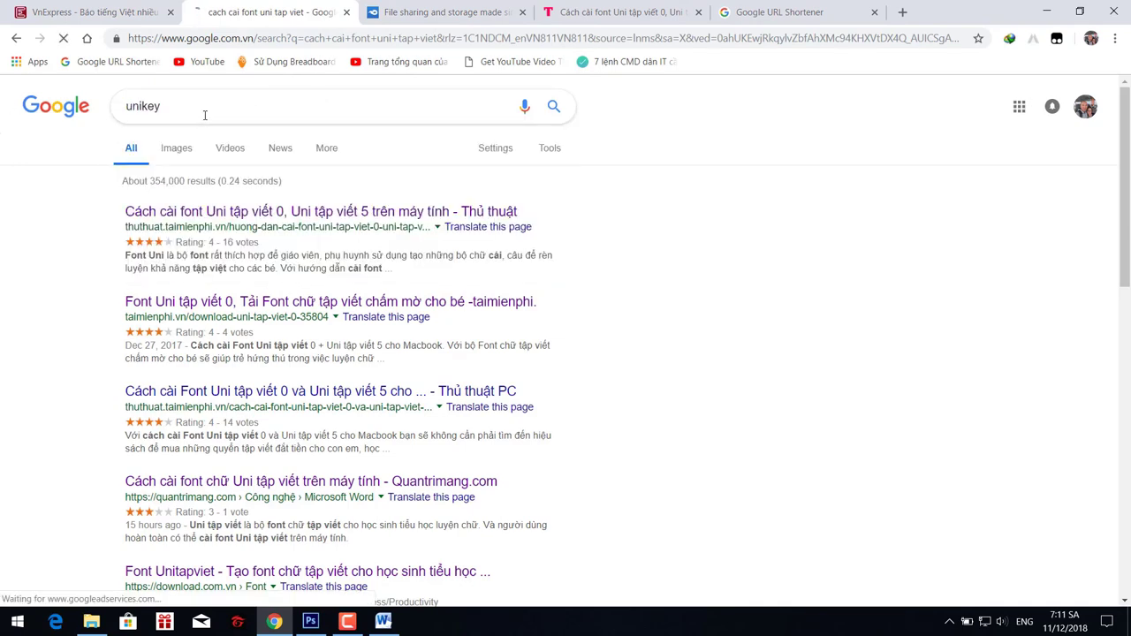
Open the unikey.vn site, examine its UniKey download options for Windows, and return to the Word document.
click(308, 214)
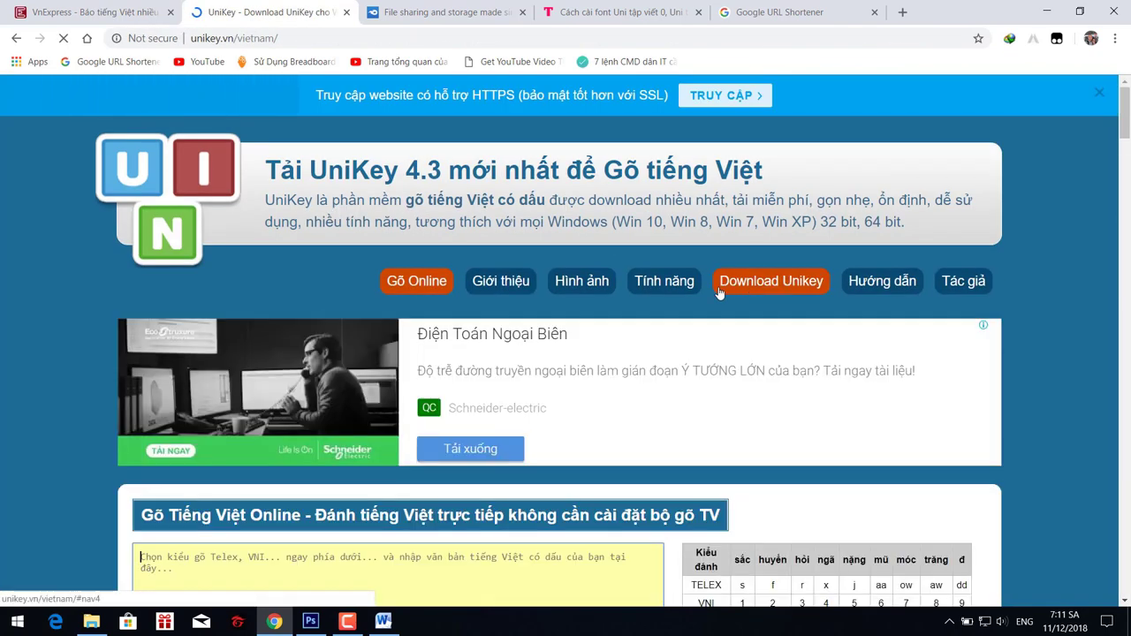
click(769, 281)
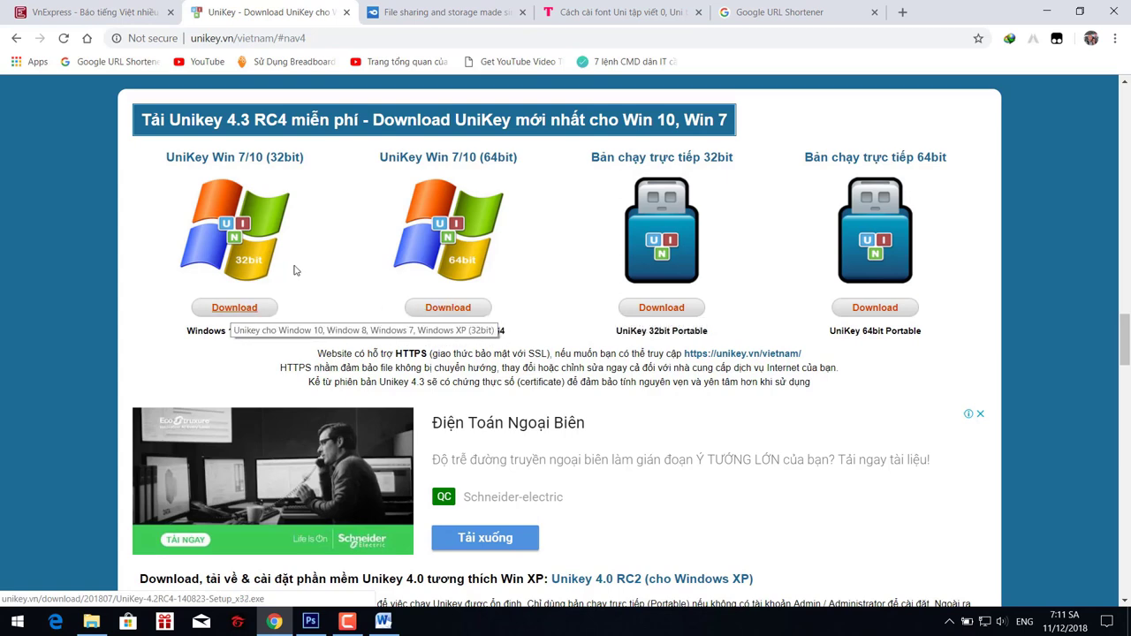
click(1050, 13)
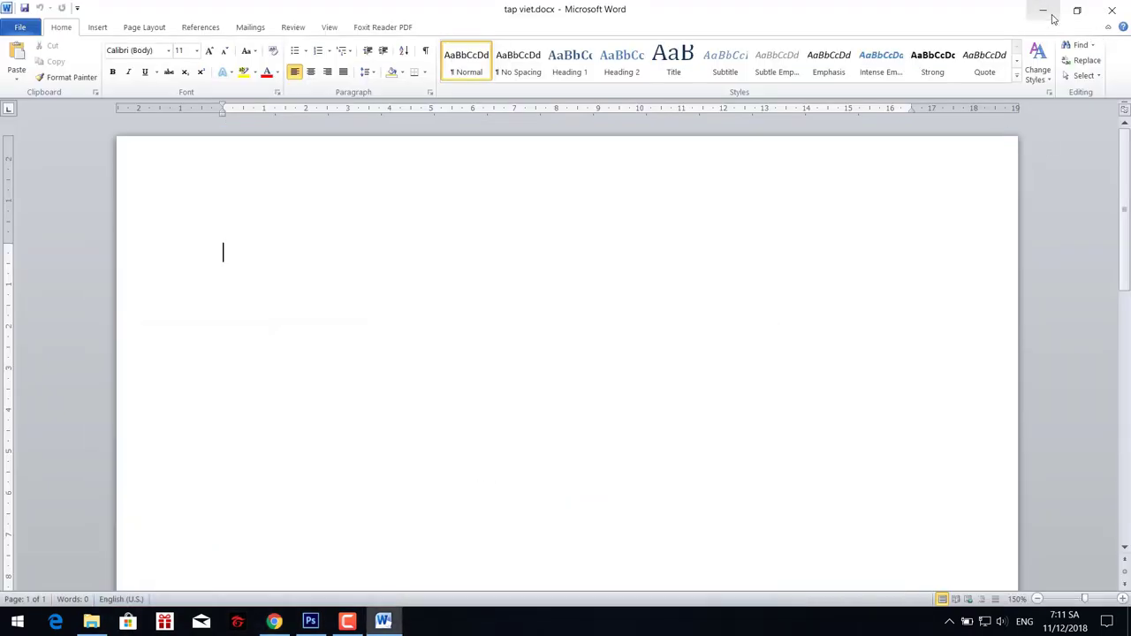
Minimise the document, start UniKey from the desktop, and accept its Unicode and Telex settings.
click(1051, 14)
double_click(83, 317)
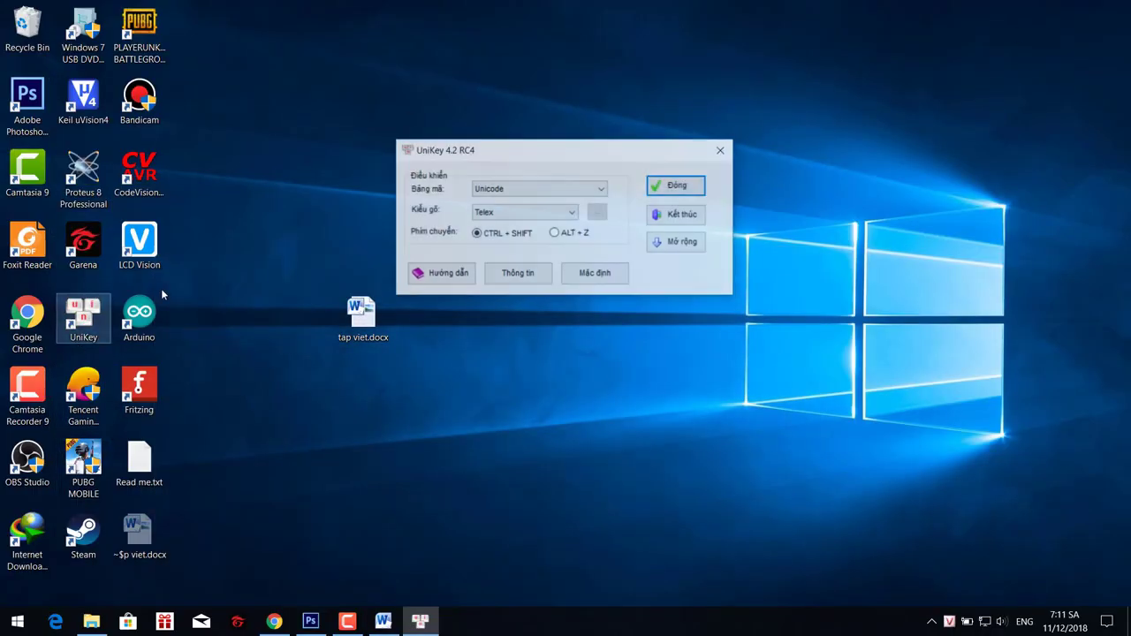
key(Return)
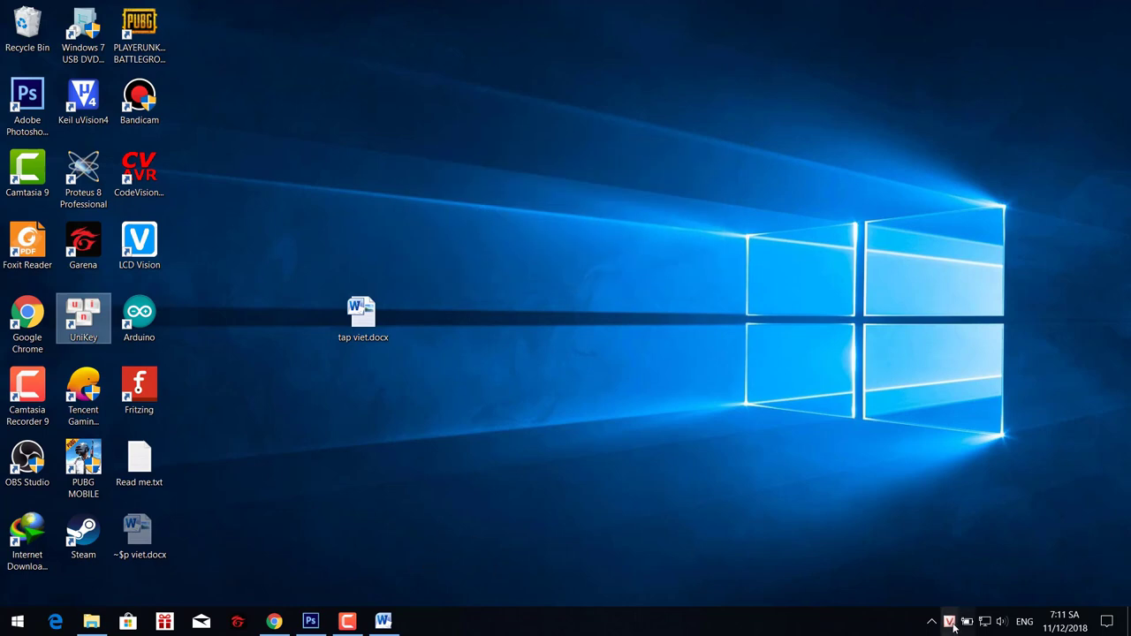
Turn off UniKey's spelling check (Bật kiểm tra chính tả) and return to the Word document.
right_click(949, 621)
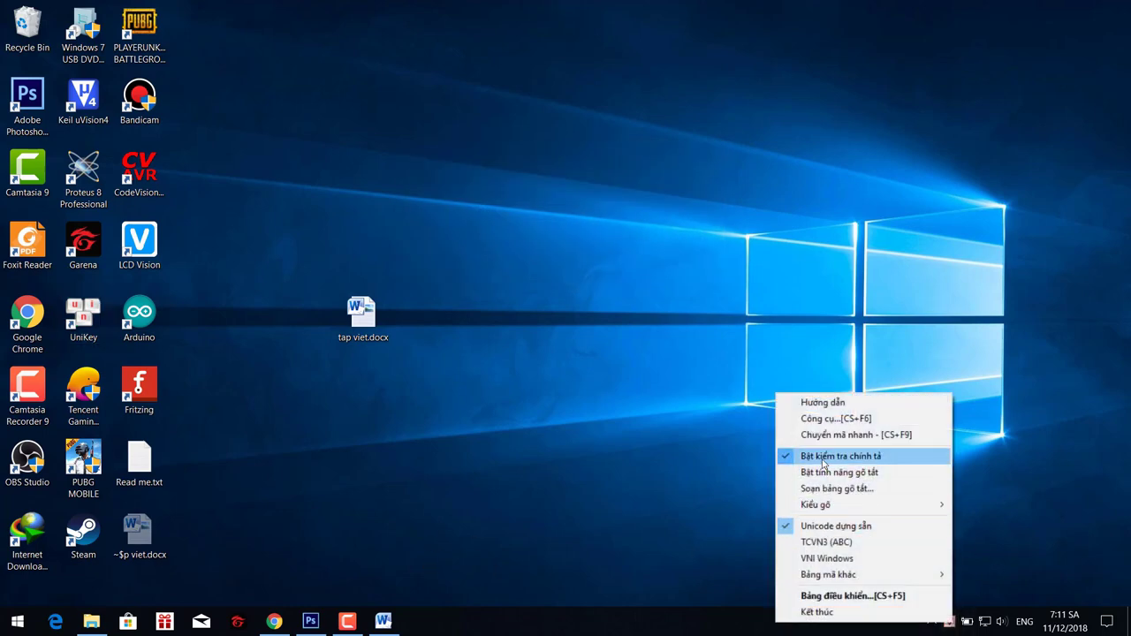
click(823, 463)
right_click(947, 619)
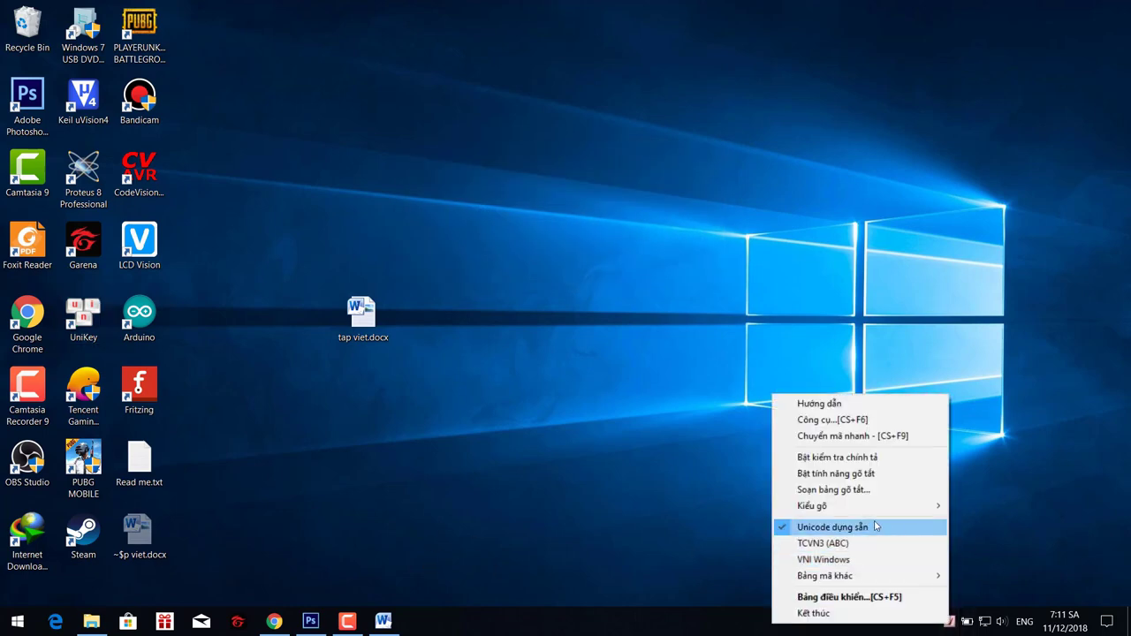
click(493, 516)
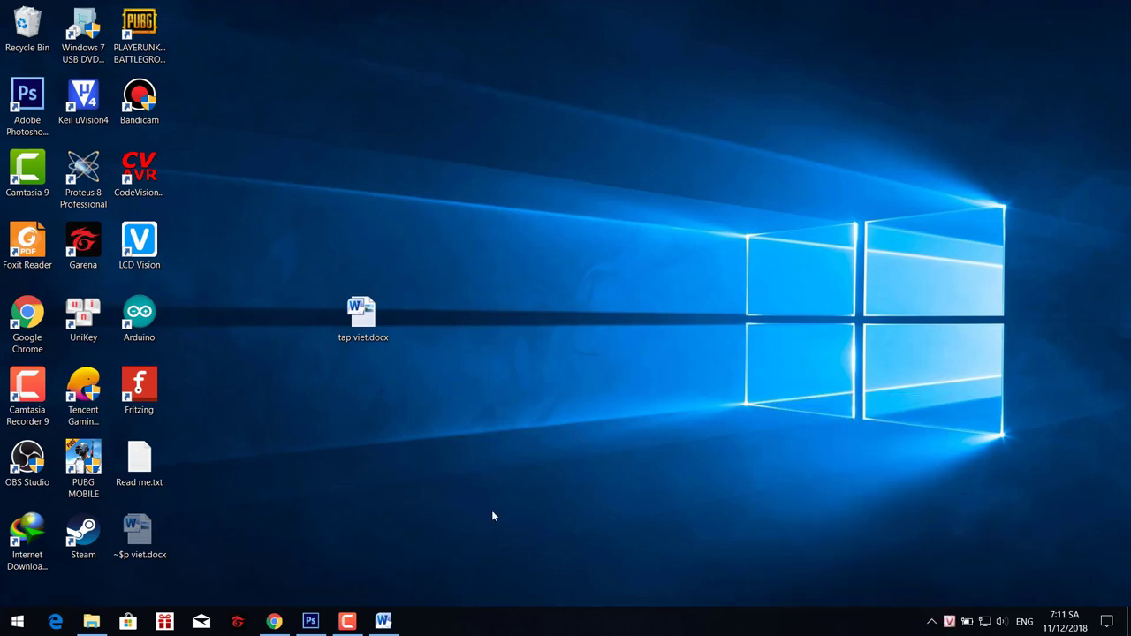
click(391, 622)
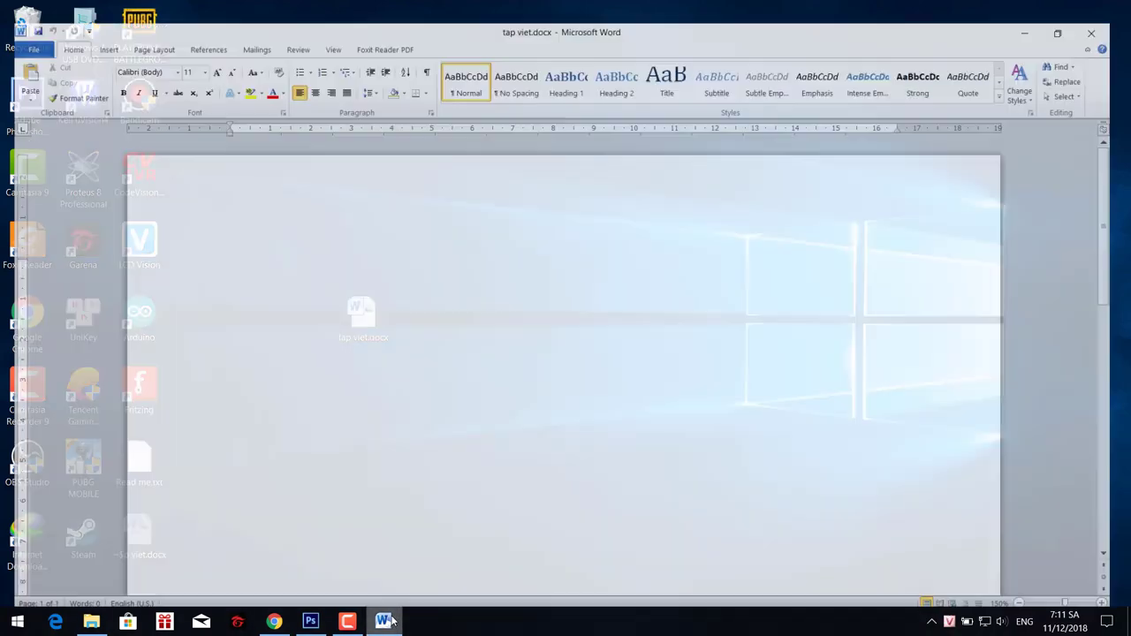
Set the font for the empty document's first line to HP001 5 hàng 1 ô ly.
click(168, 52)
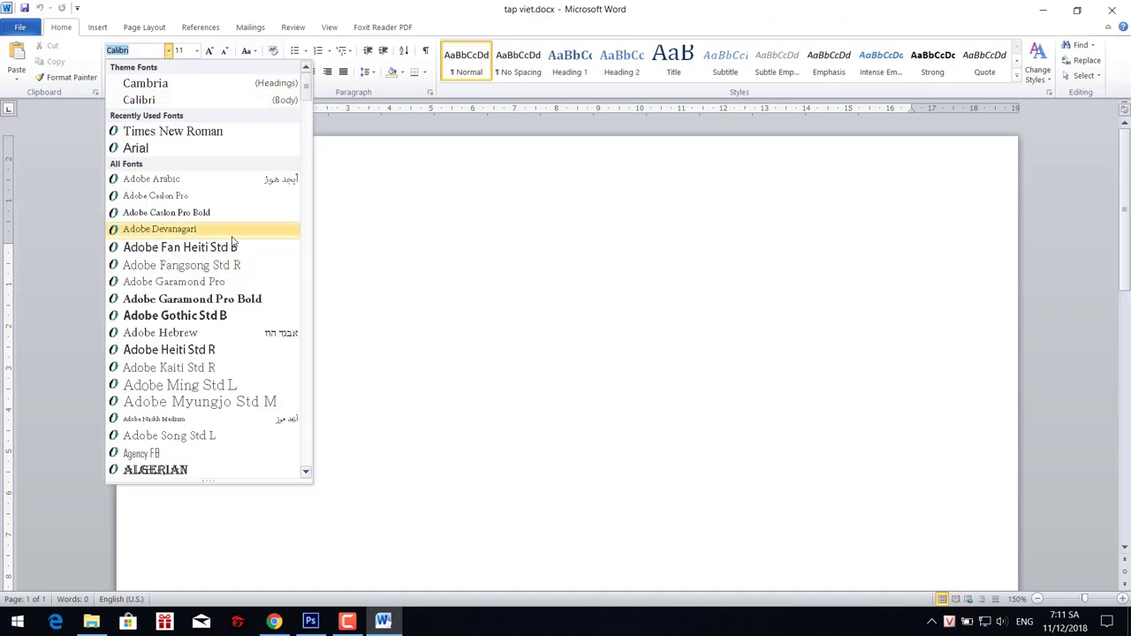
text(HP001 4 hang)
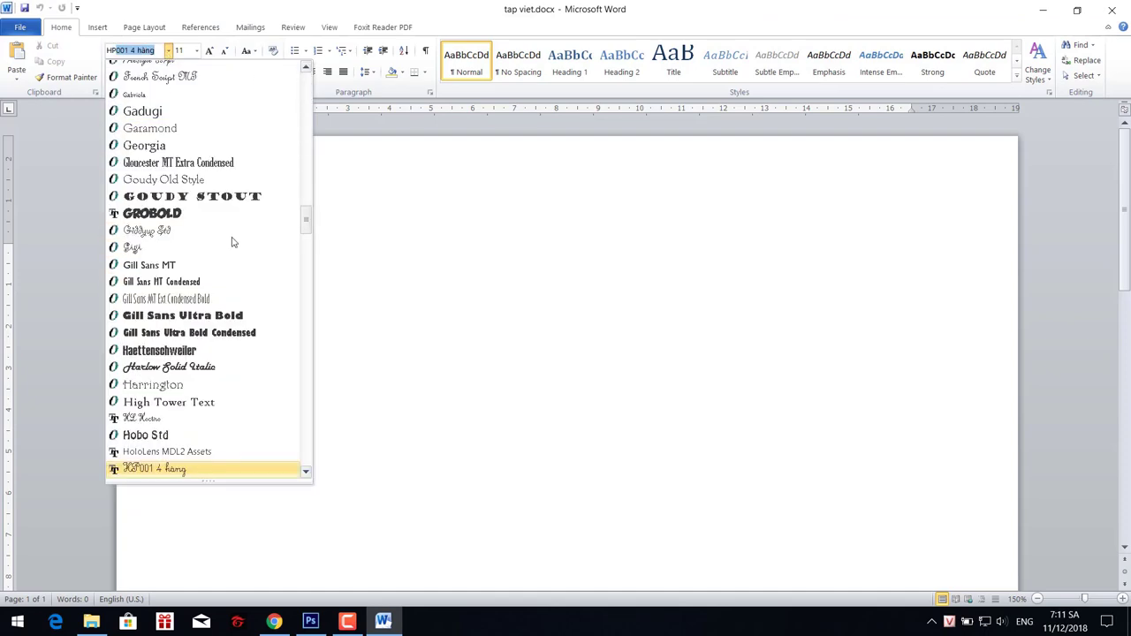
click(308, 474)
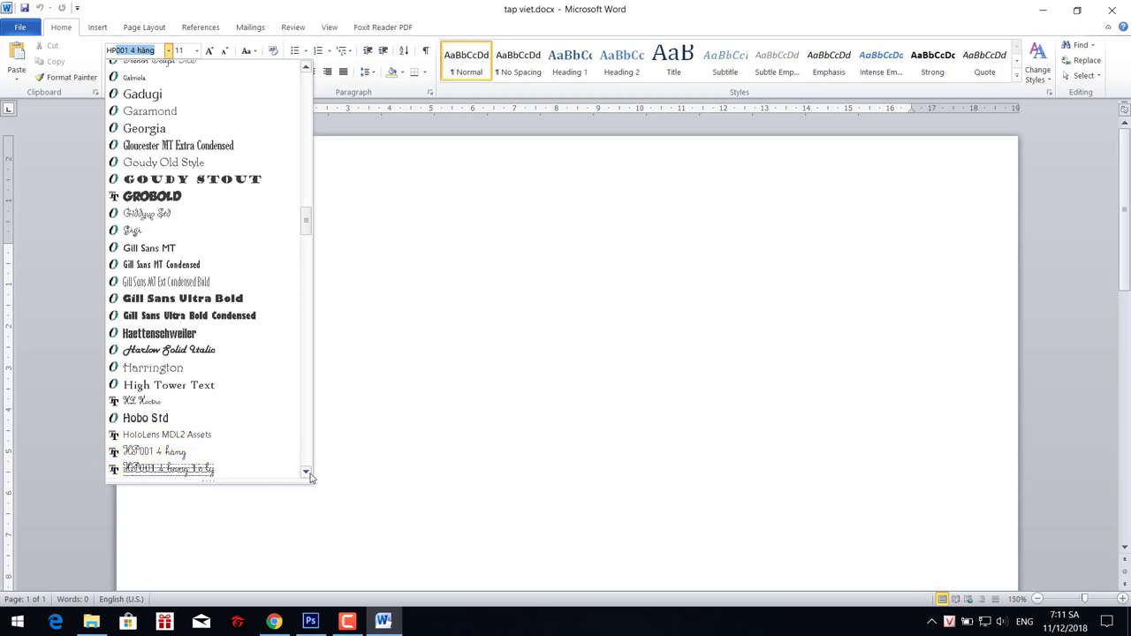
click(307, 474)
click(307, 473)
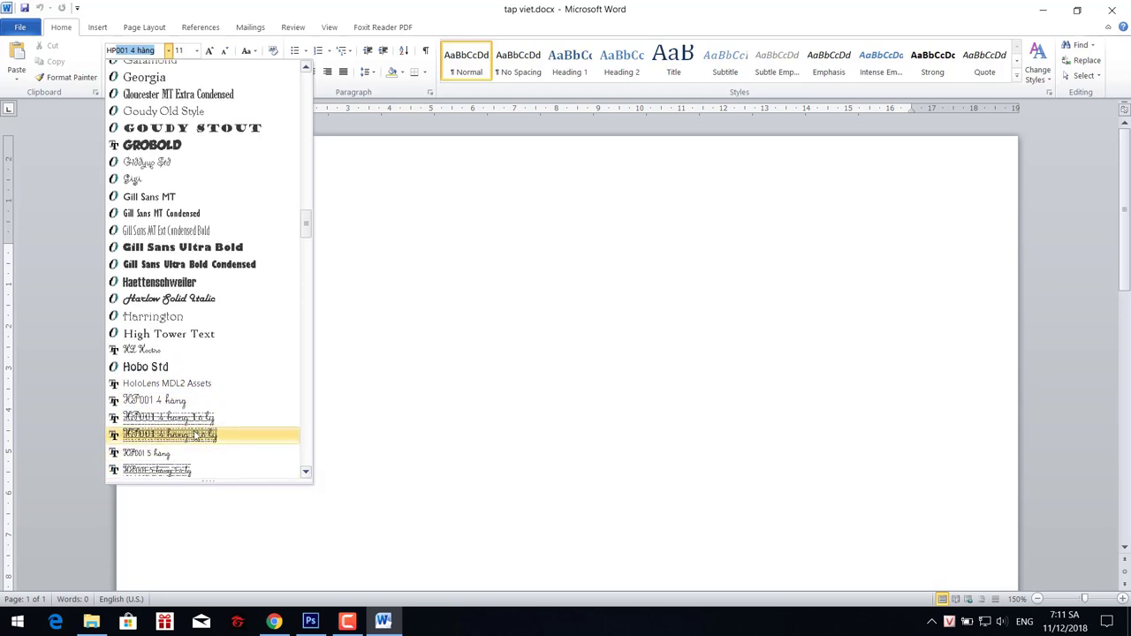
scroll(220, 445, down, 3)
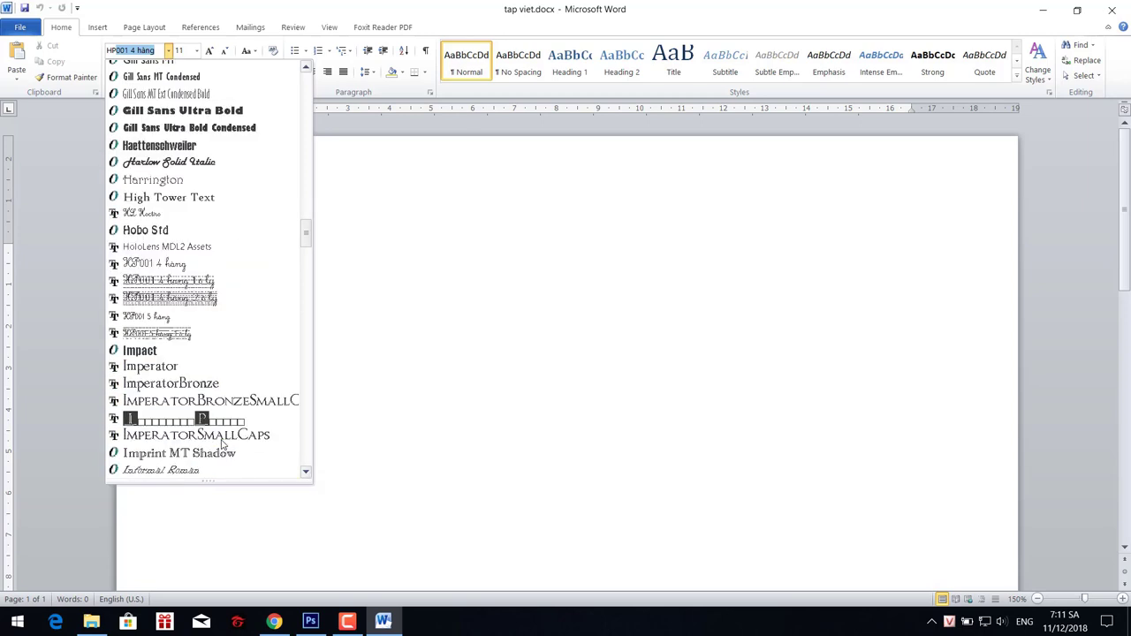
click(186, 336)
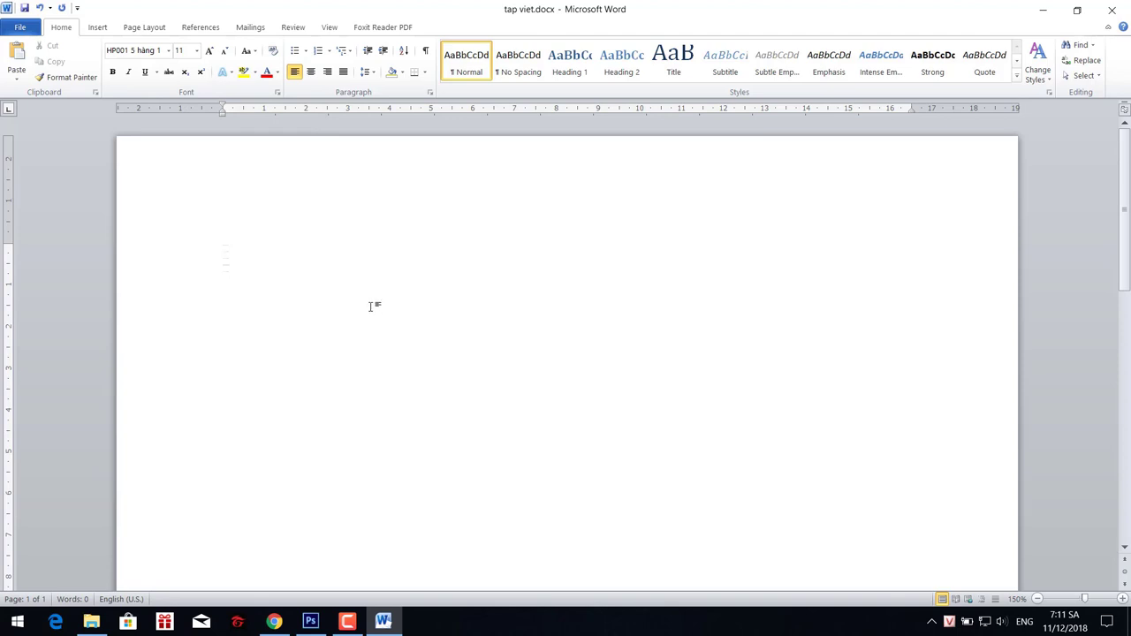
Enter the title "TẬP VIẾT" on the first line and set its font size to 25.
text(TẬP VIẾT)
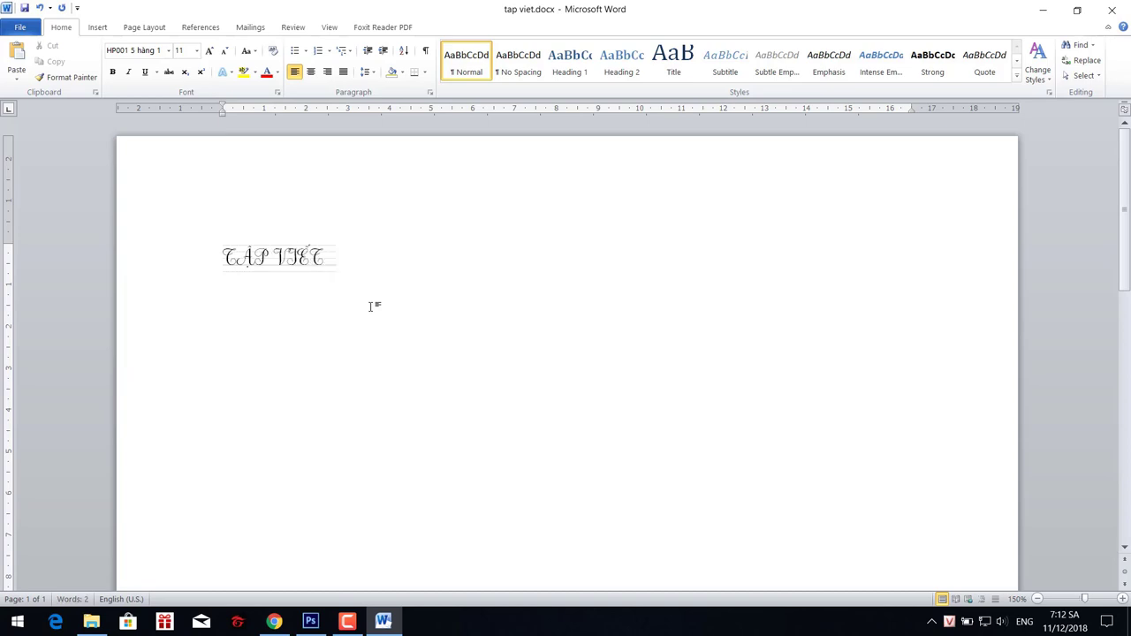
key(Return)
click(149, 260)
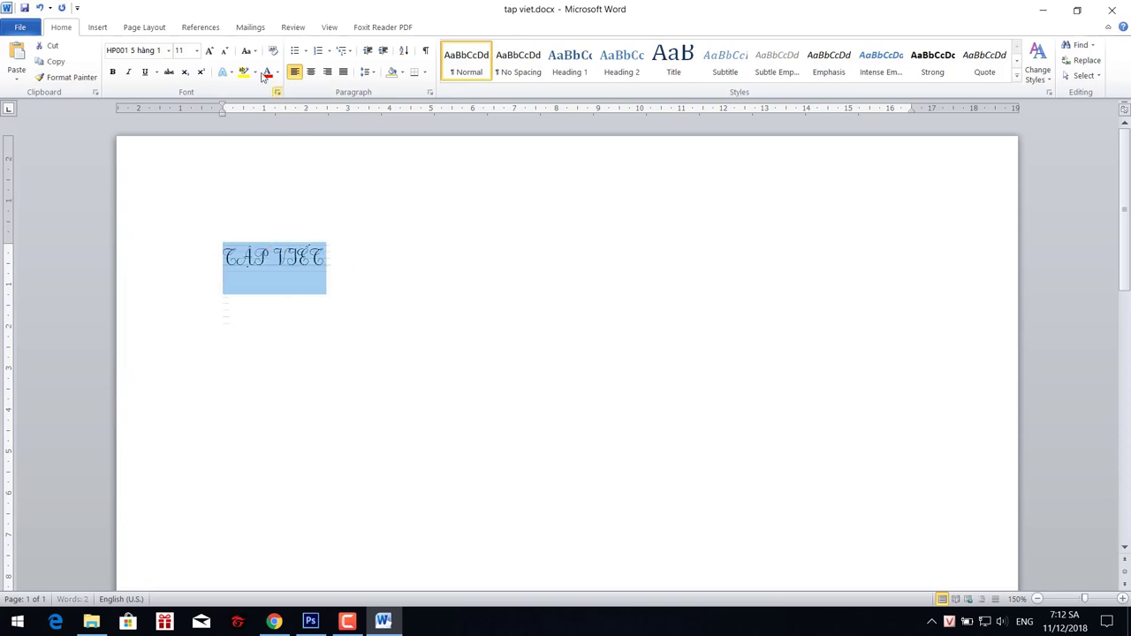
click(191, 50)
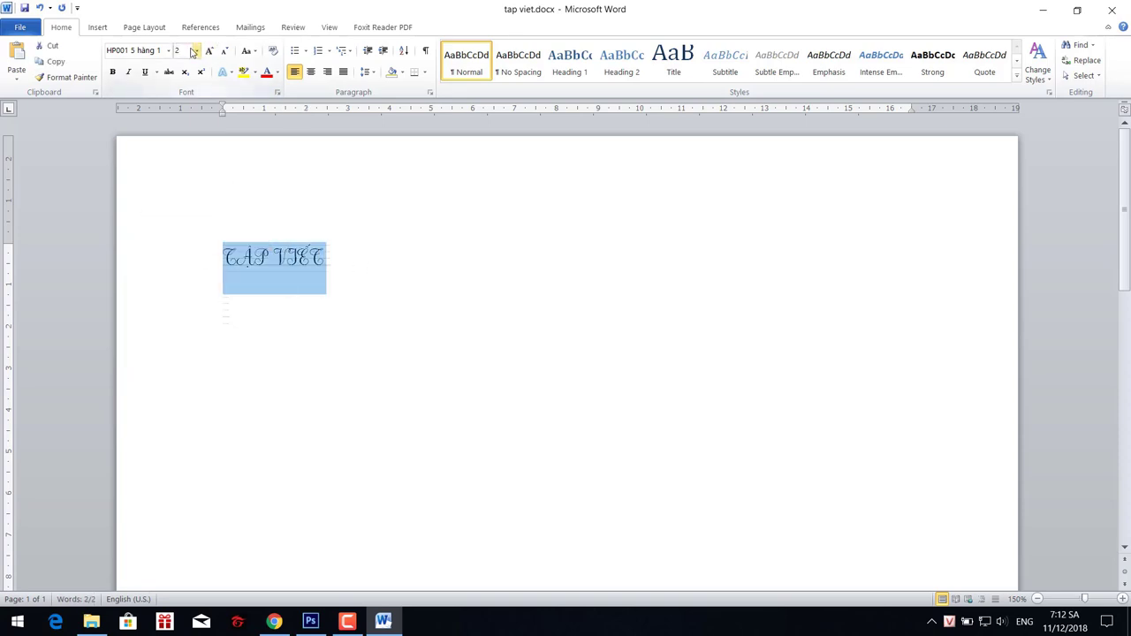
text(25)
key(Return)
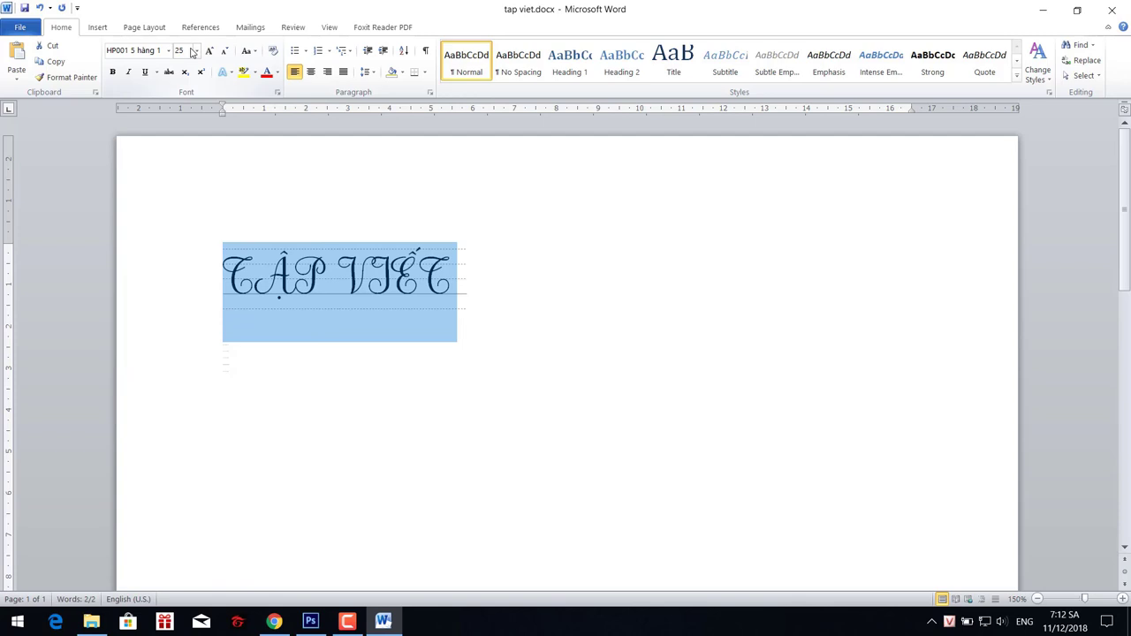
click(621, 354)
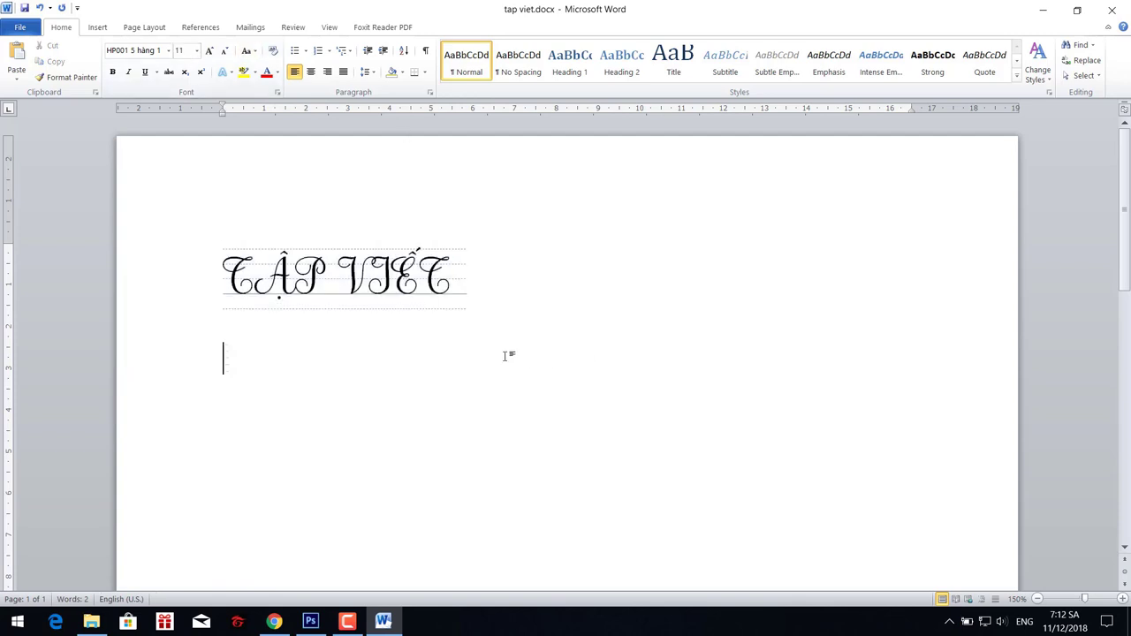
Below the title, write "HƯỚNG DẪN TẬP VIẾT" and, on the following line, "Hướng dẫn tập viết".
text(HƯỚNG DẪN)
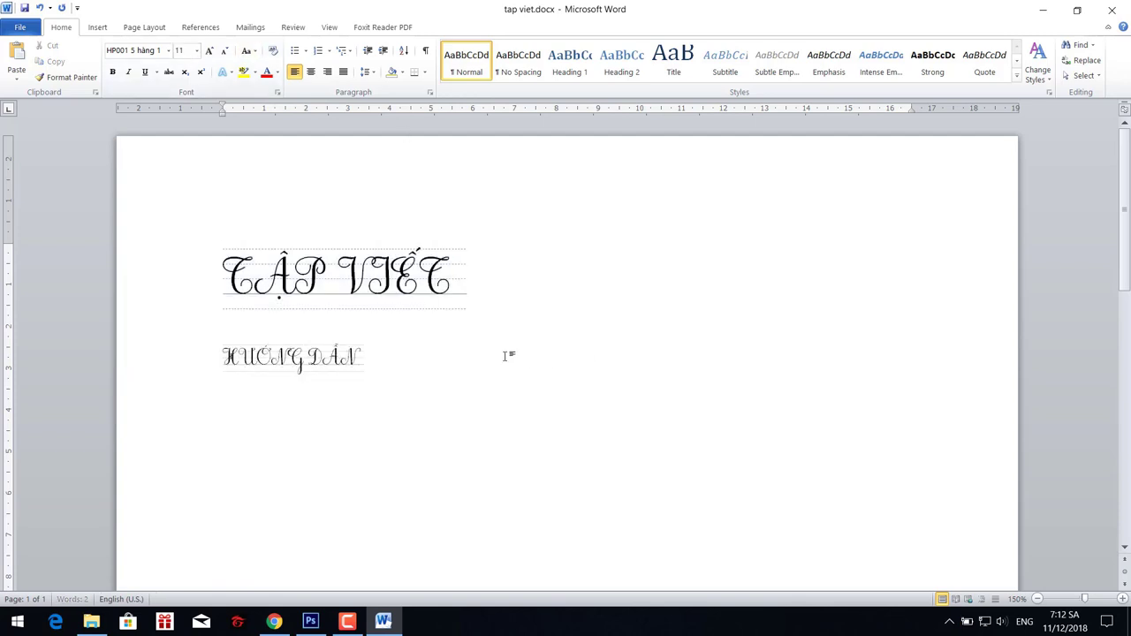
text( TẬP VIẾT)
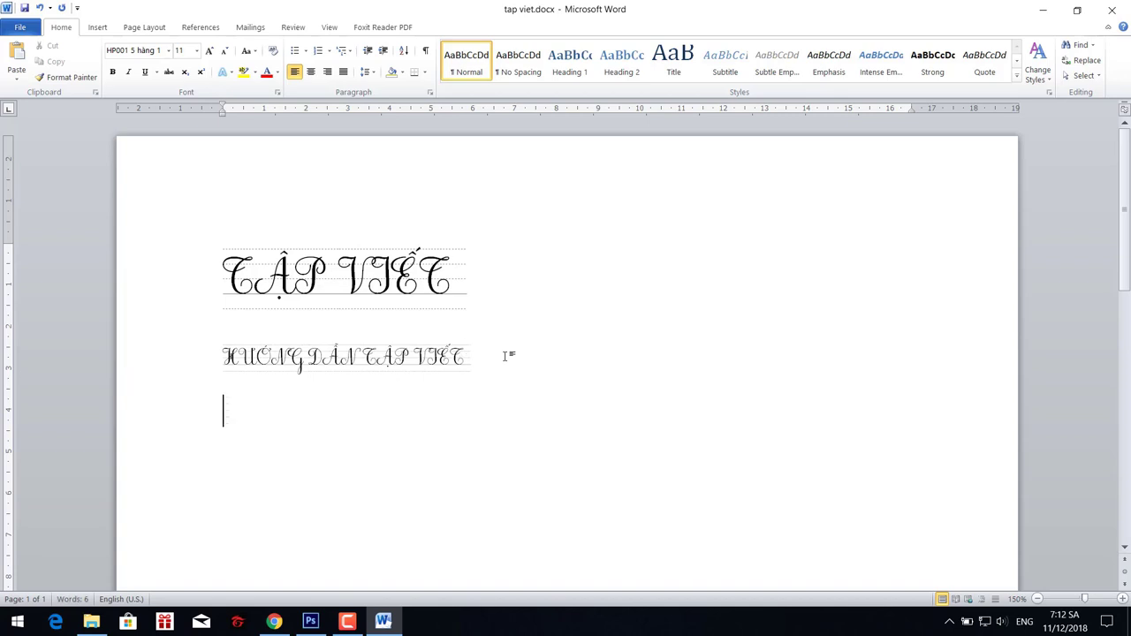
text(Hươn)
text(ơn)
text(g dẫn)
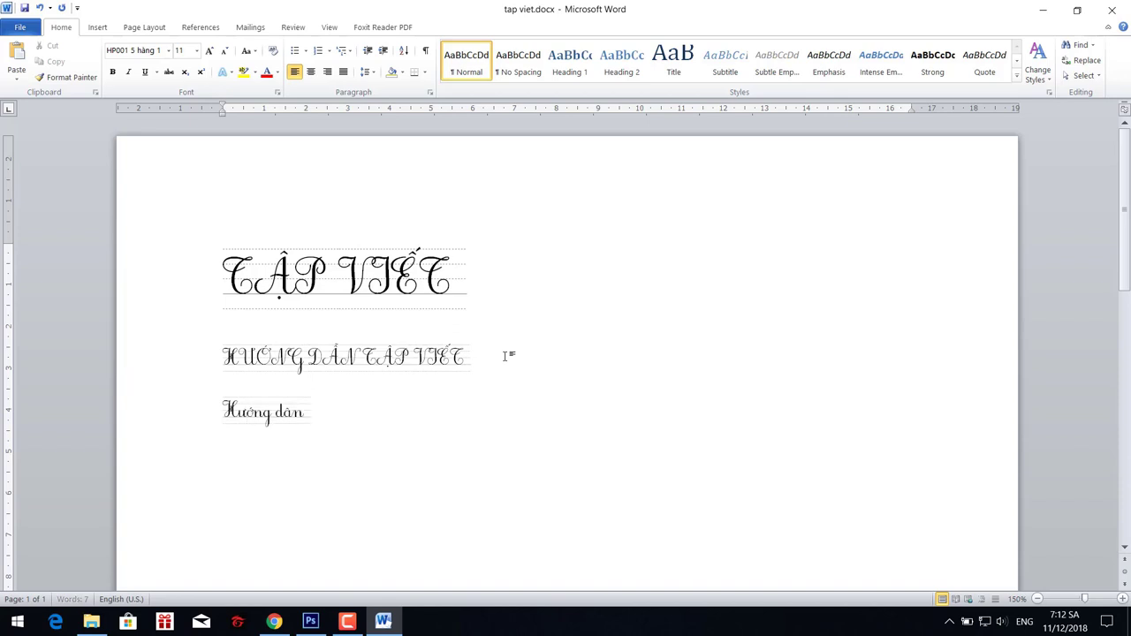
text( tập viết)
click(175, 406)
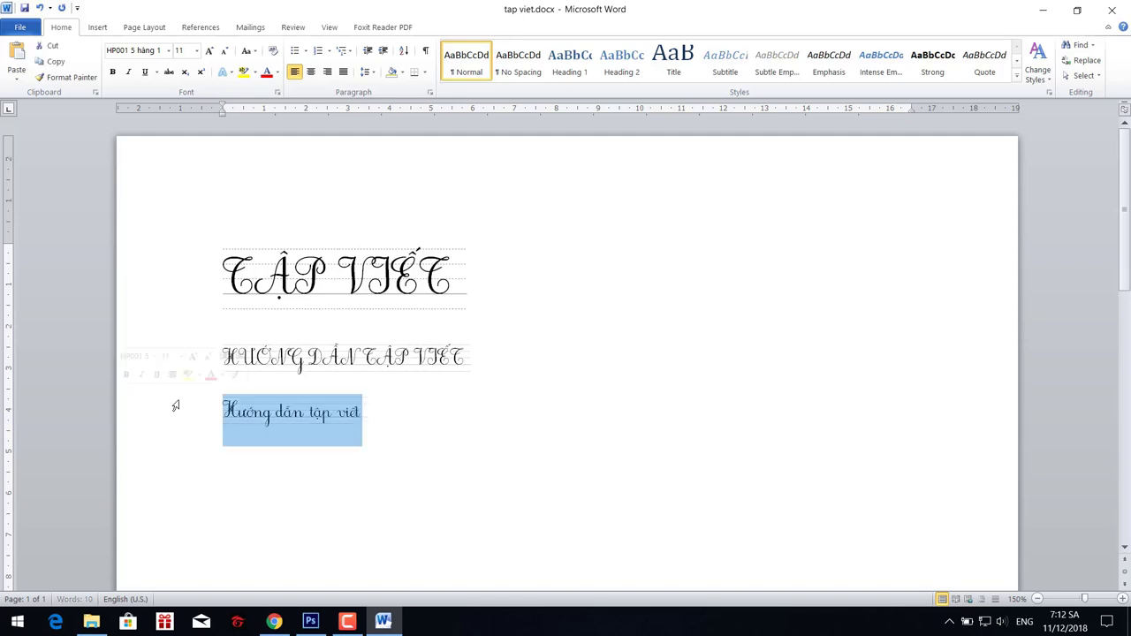
click(486, 428)
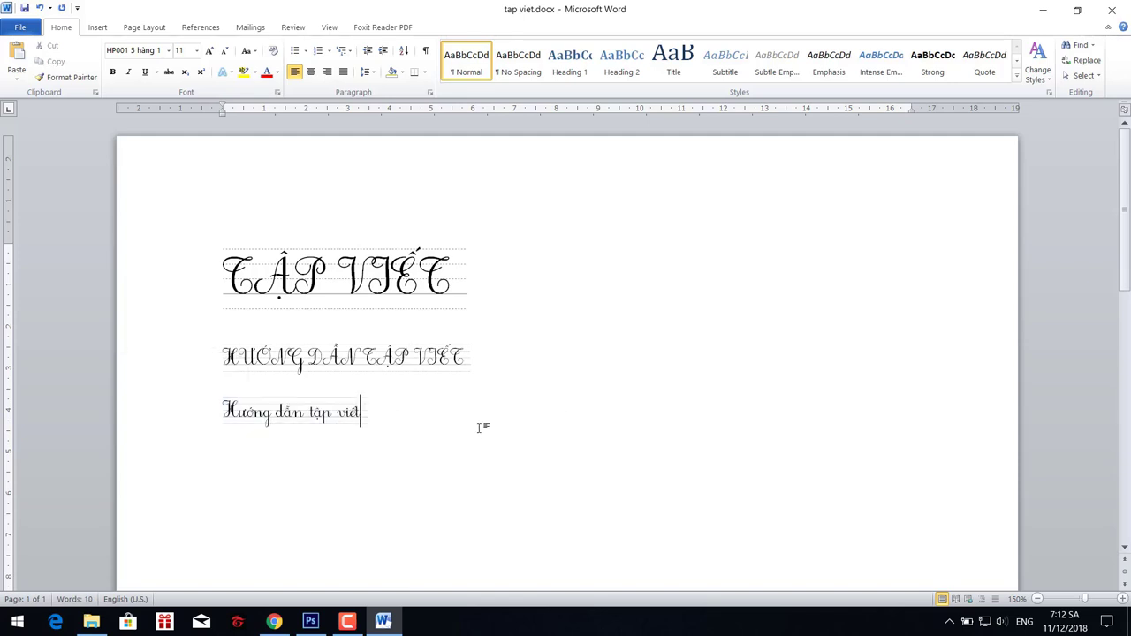
Start a new line below the lowercase text and set its font to HP001 4 hang 1 ô ly.
key(Return)
key(Return)
key(BackSpace)
key(BackSpace)
click(167, 51)
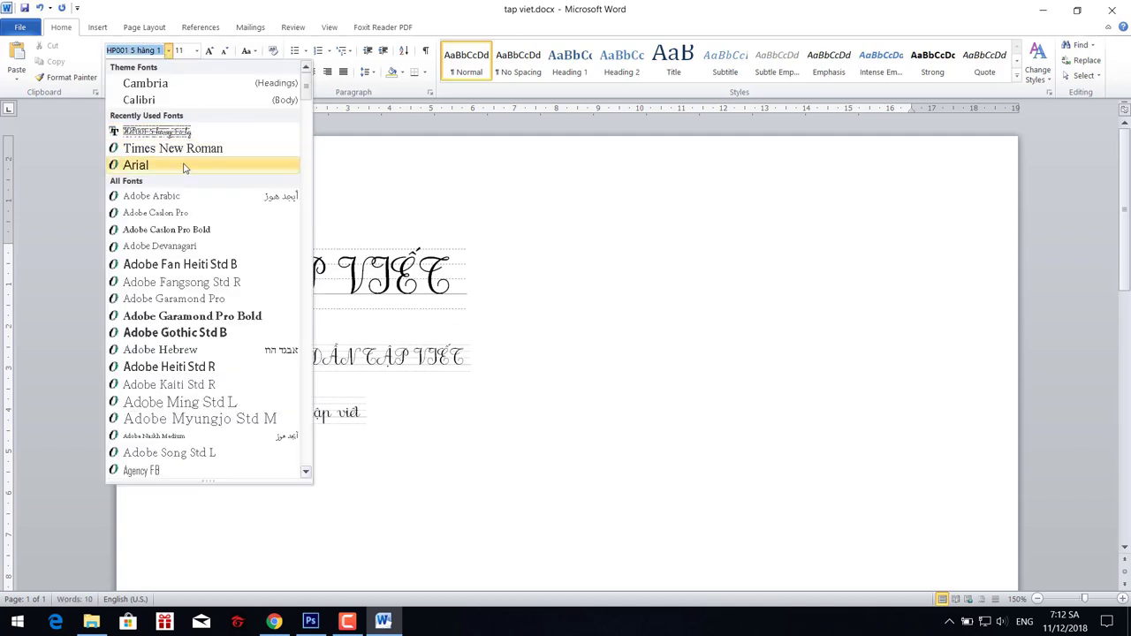
click(130, 52)
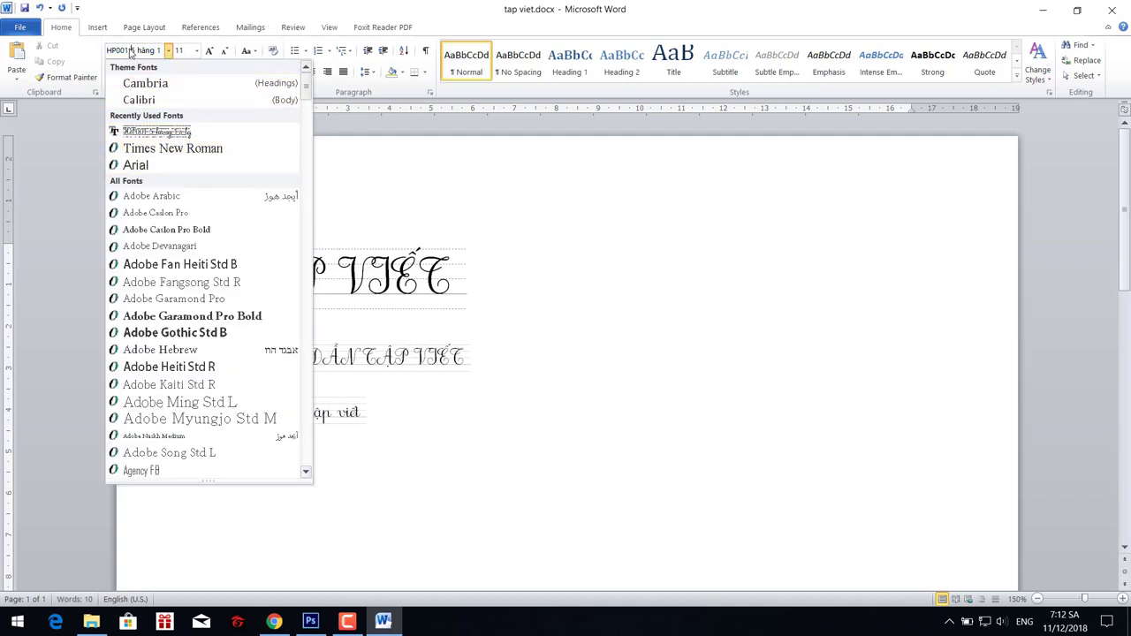
triple_click(124, 51)
text(HP)
scroll(239, 424, down, 20)
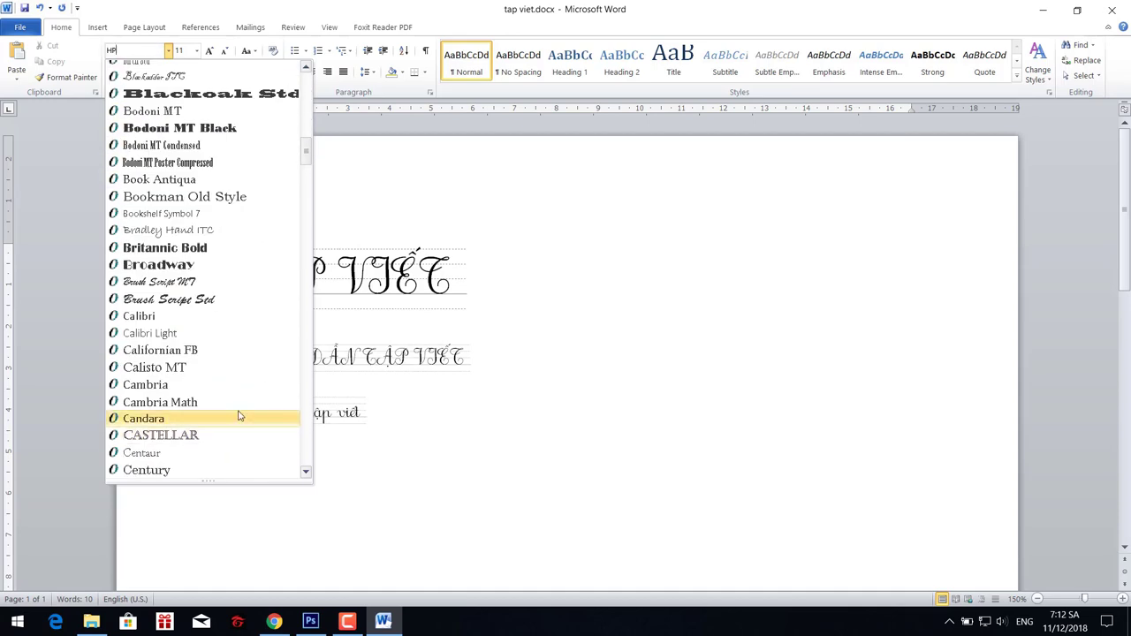
scroll(238, 415, down, 8)
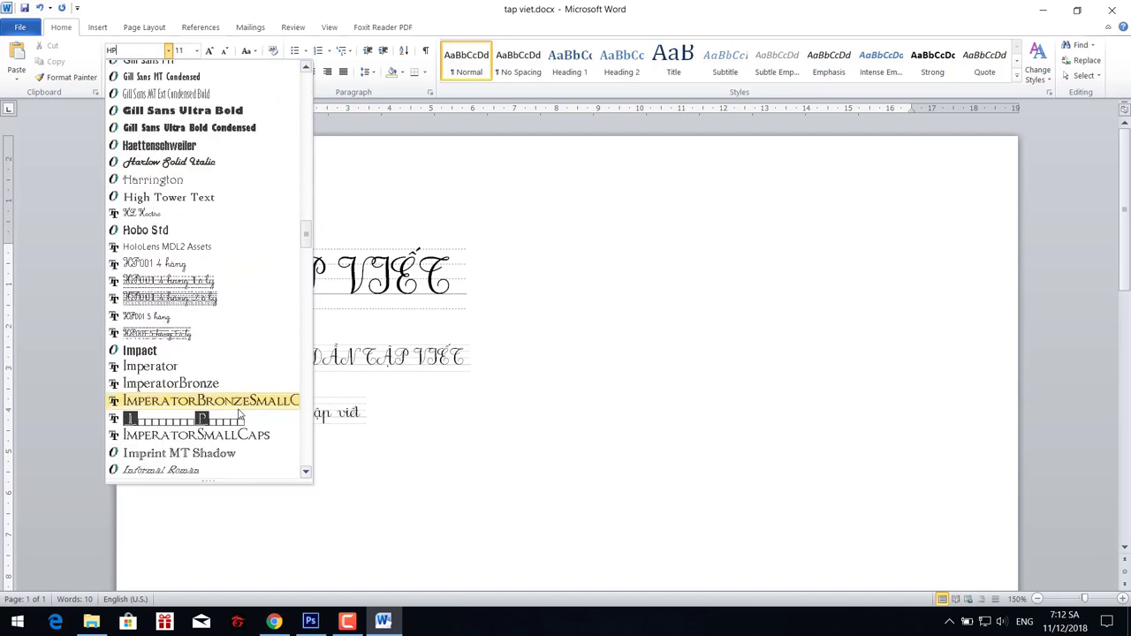
click(165, 281)
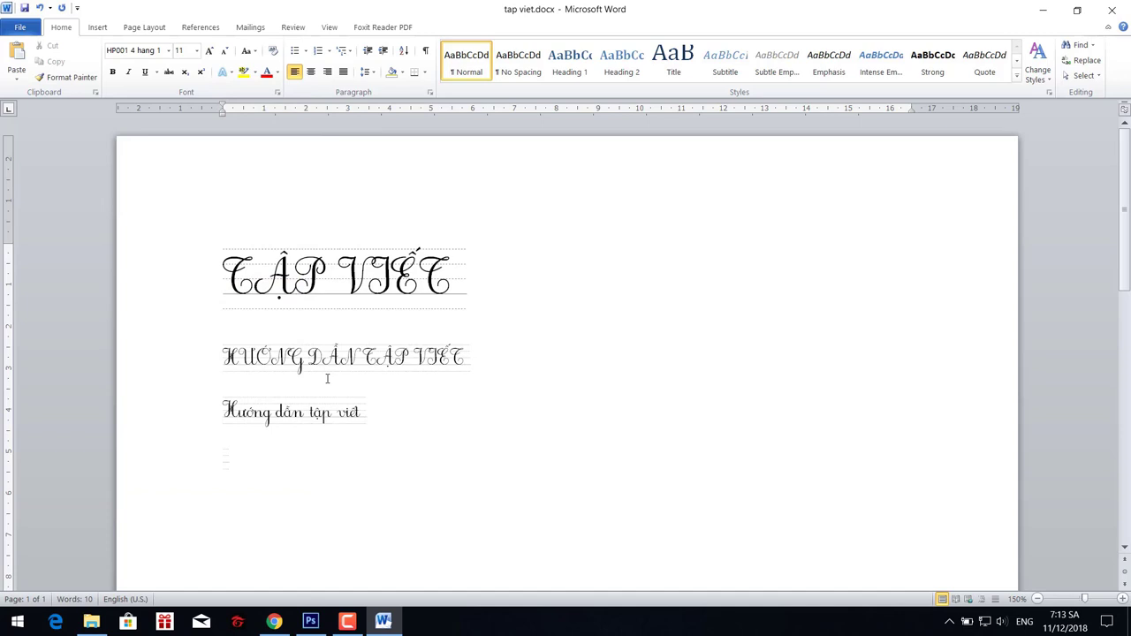
Write "Hướng dẫn tập viết" on the new line in the four-line handwriting font.
text(Huo)
text(ngs dẫn t)
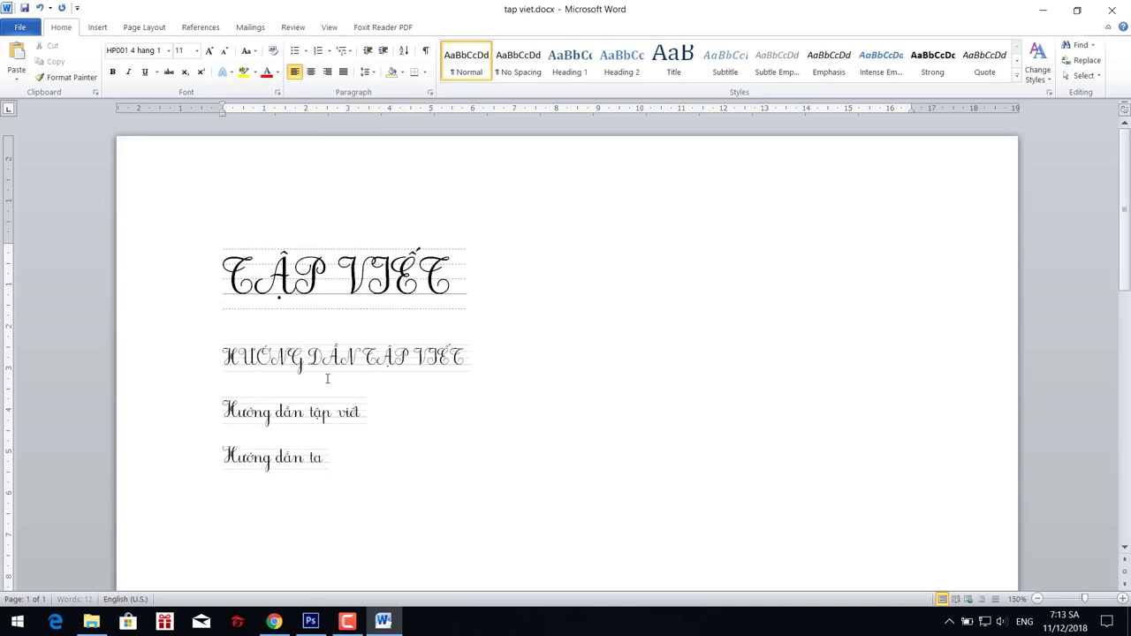
text(aanx taapj vieets)
Set the font size of the three lines below the title to 25 and compare the two lowercase lines.
drag(411, 457, 212, 369)
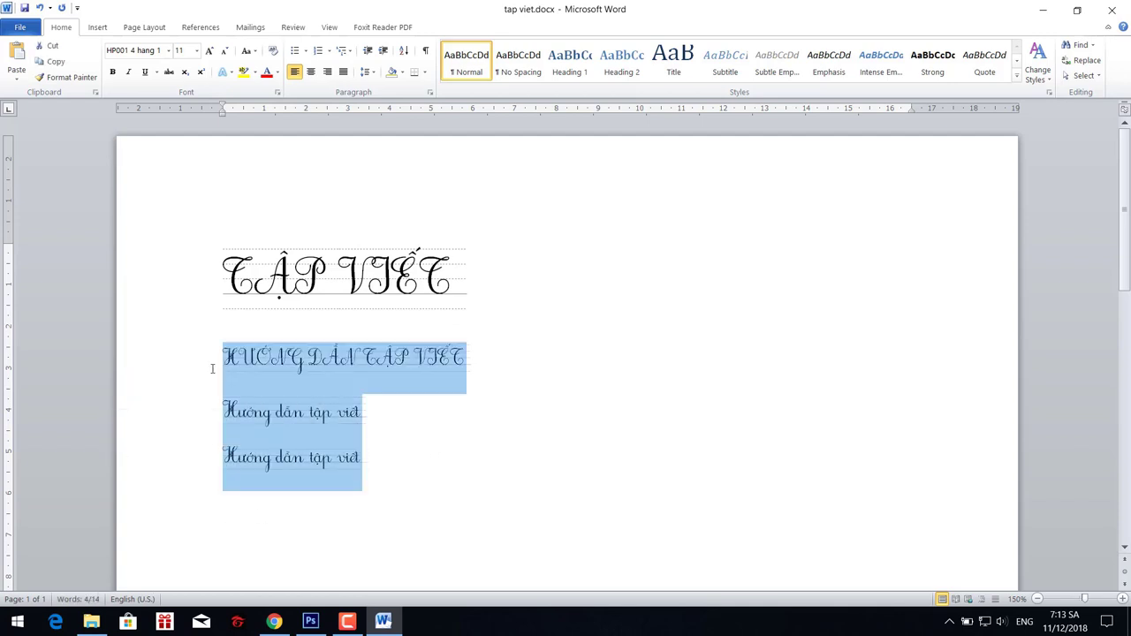
click(176, 52)
text(25)
key(Return)
scroll(563, 371, down, 3)
click(563, 370)
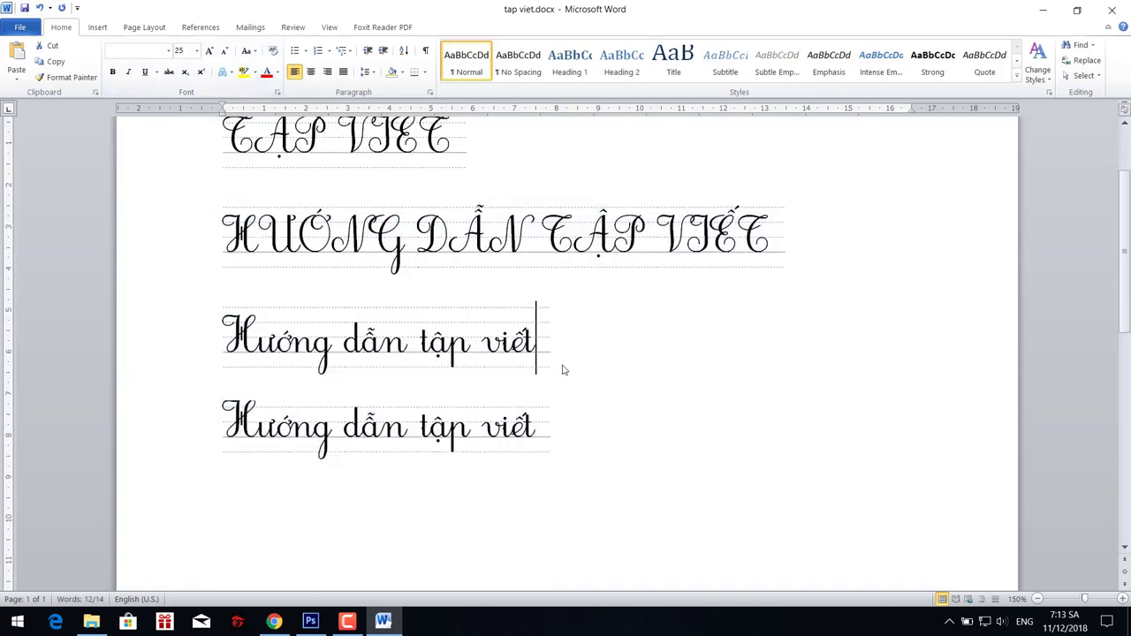
drag(230, 424, 642, 421)
click(629, 442)
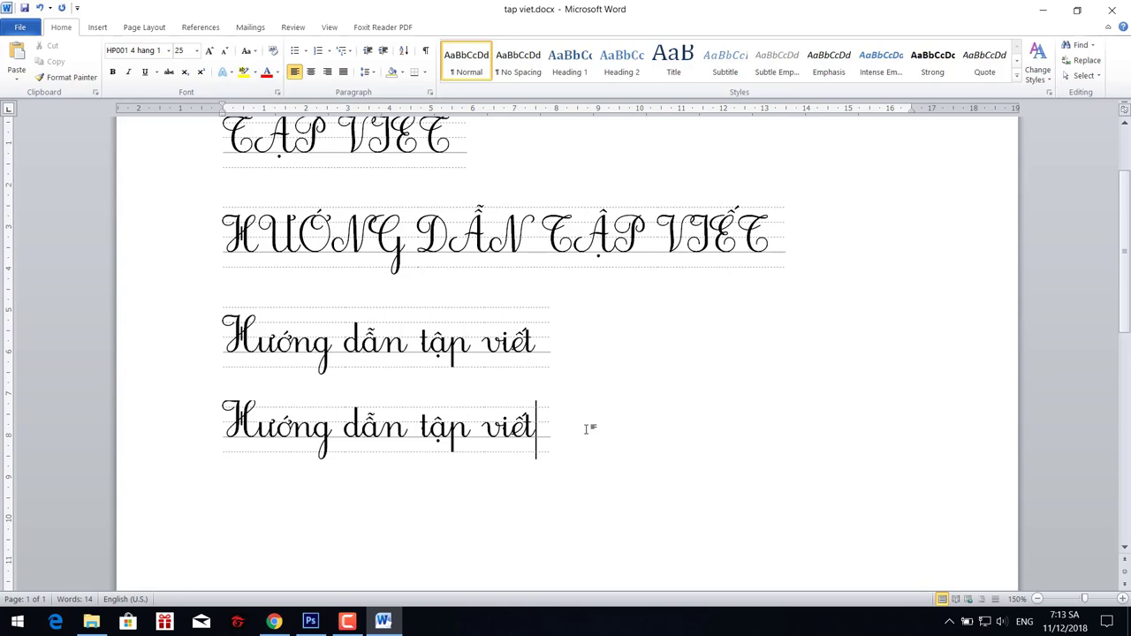
Set the font of the empty line below the practice text to HP001 4 hàng 2 ô ly.
click(168, 50)
scroll(202, 351, down, 12)
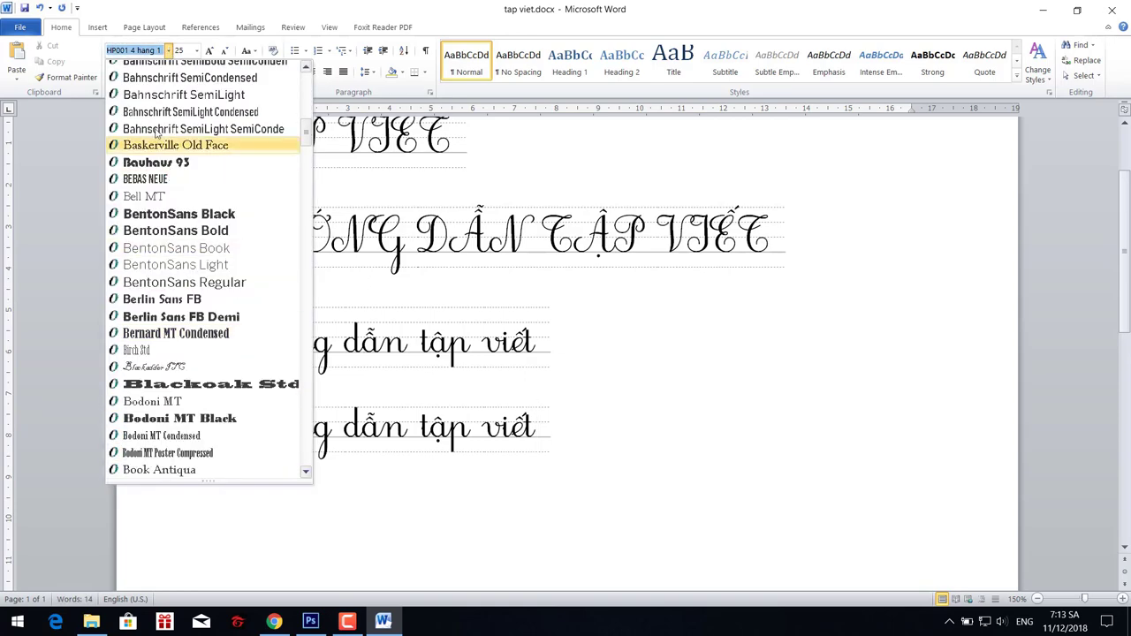
triple_click(118, 51)
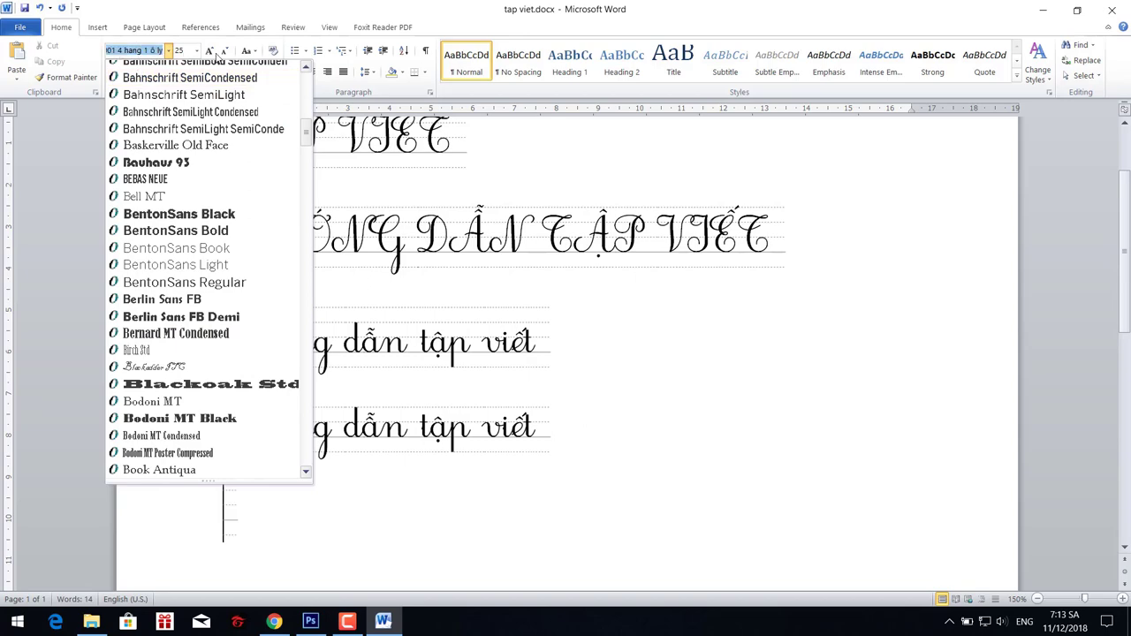
text(HP)
scroll(210, 225, down, 3)
scroll(209, 228, down, 8)
scroll(210, 230, up, 20)
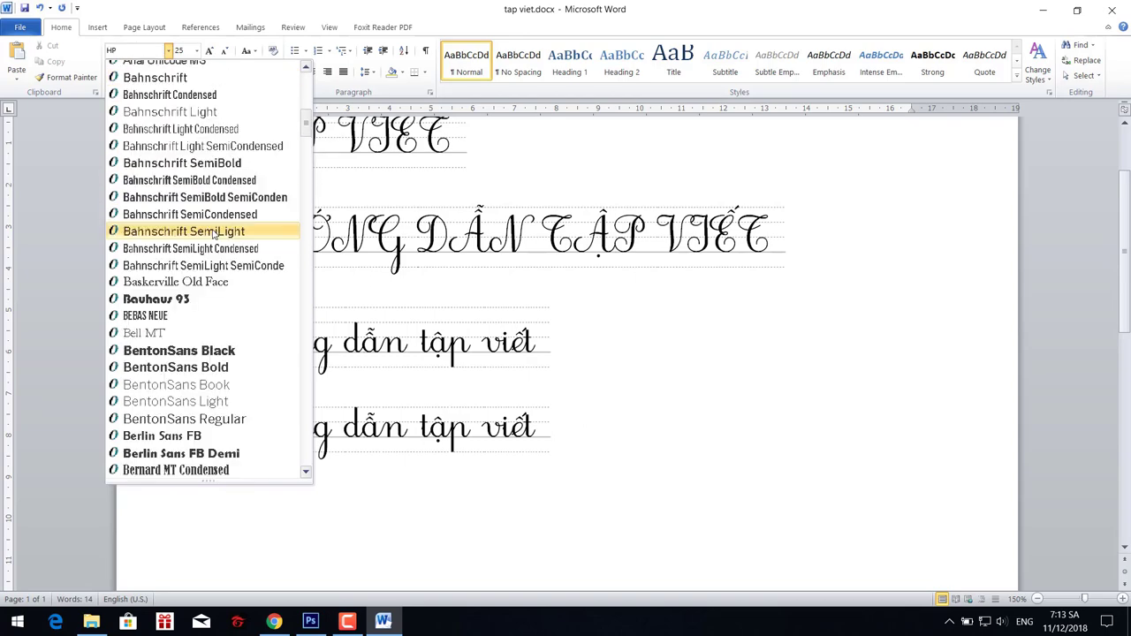
scroll(213, 233, down, 8)
scroll(213, 234, down, 20)
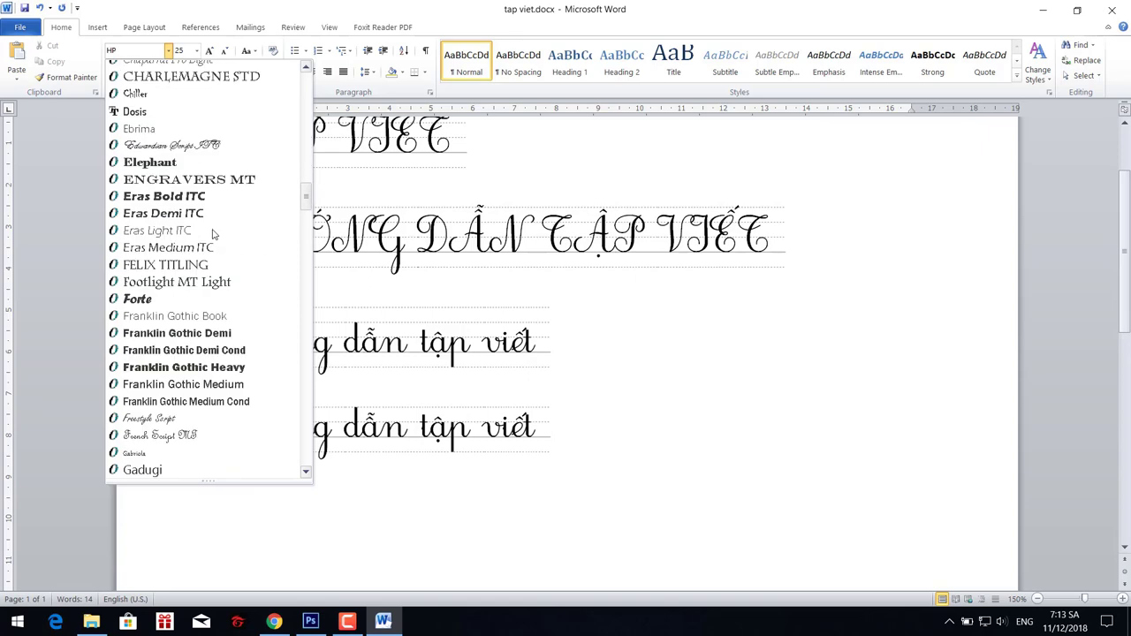
scroll(212, 233, up, 5)
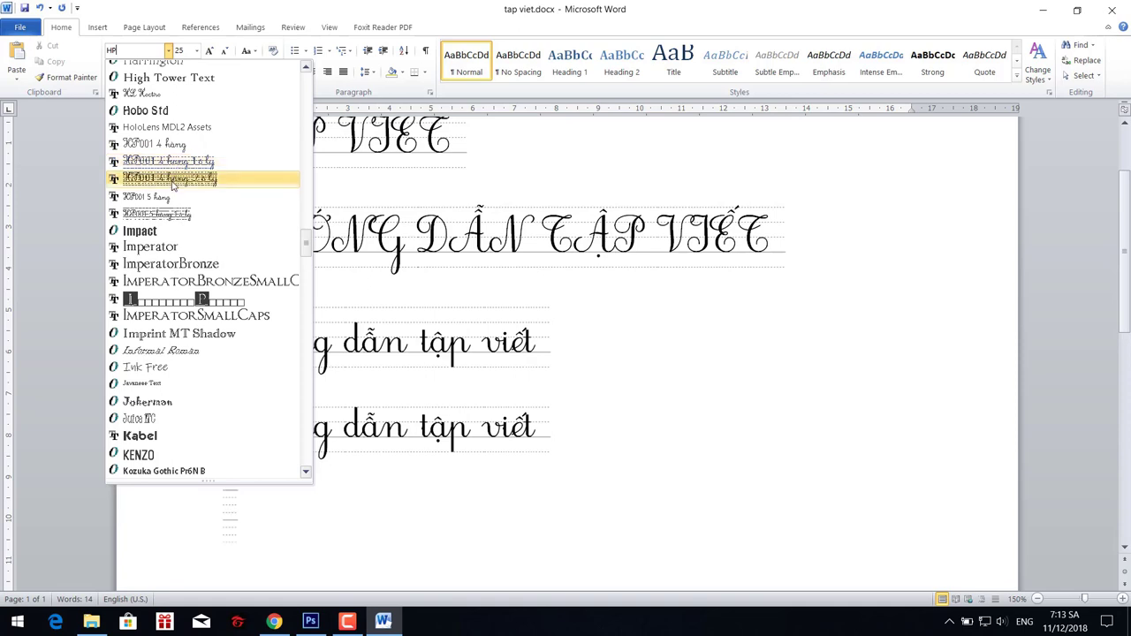
click(175, 180)
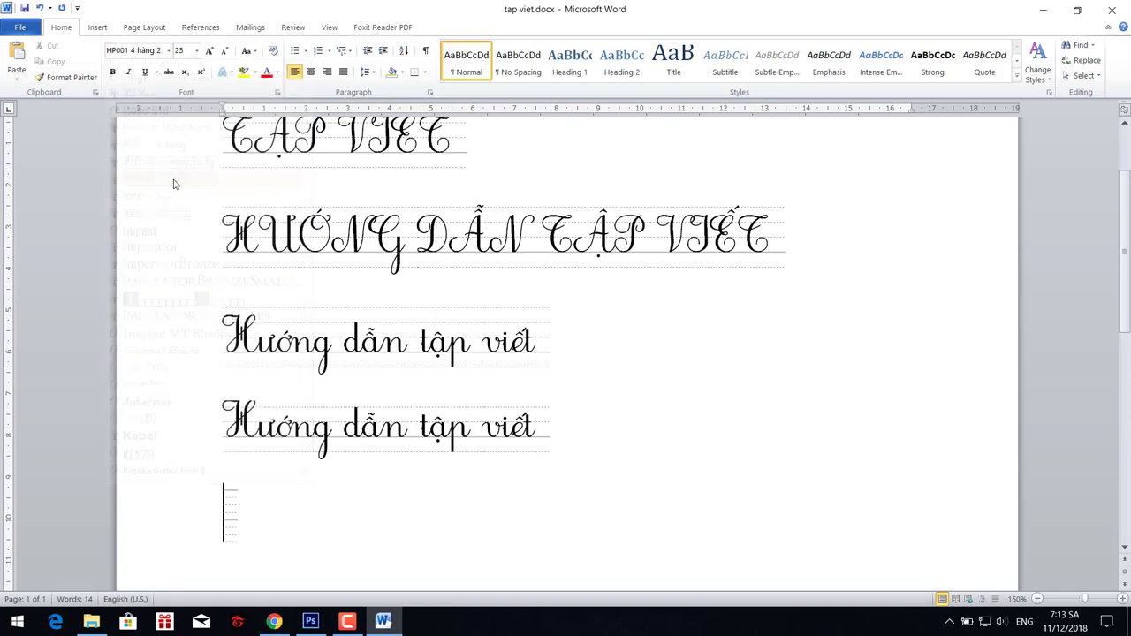
Write "Hướng dẫn tập viết" on the new line in the HP001 4 hàng 2 ô ly font.
text(Hướng da)
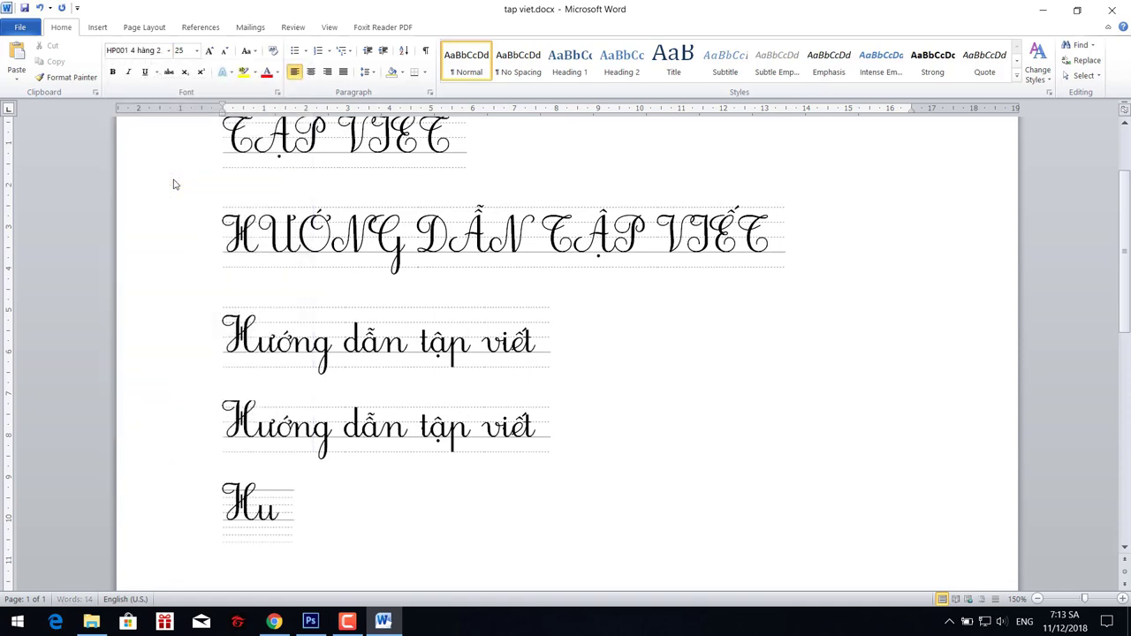
text(ẫn)
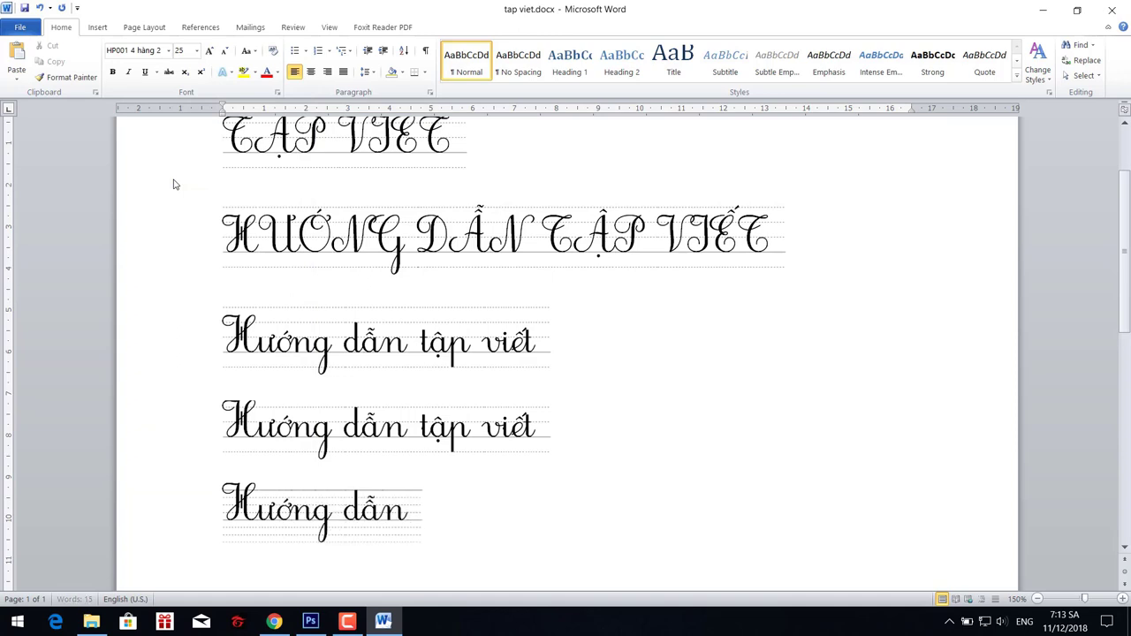
text( tập vieết)
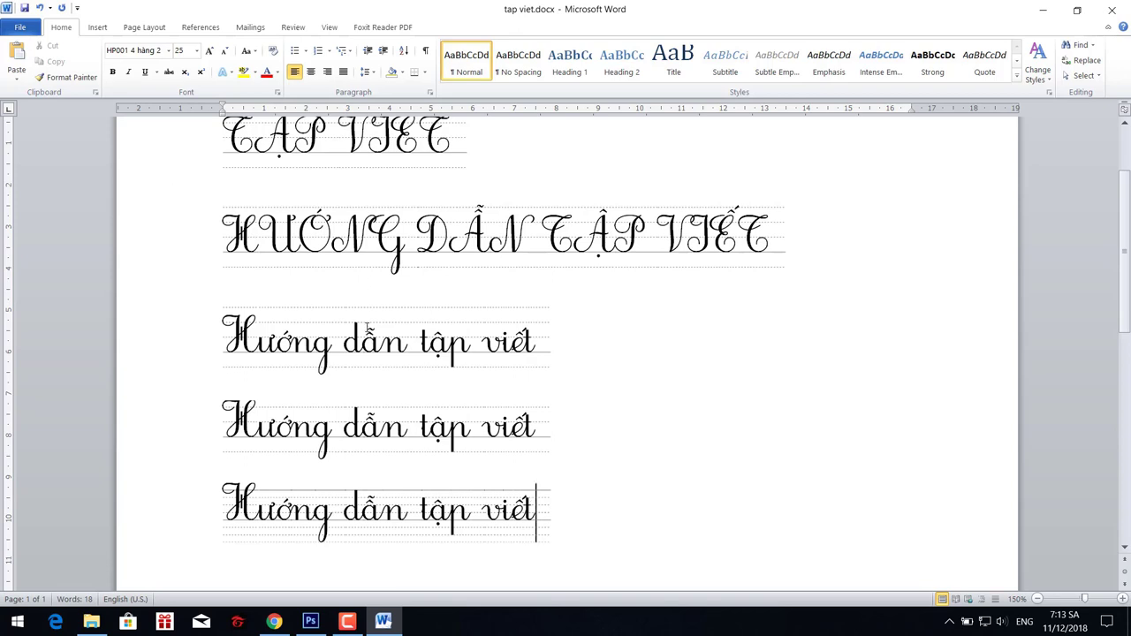
key(F9)
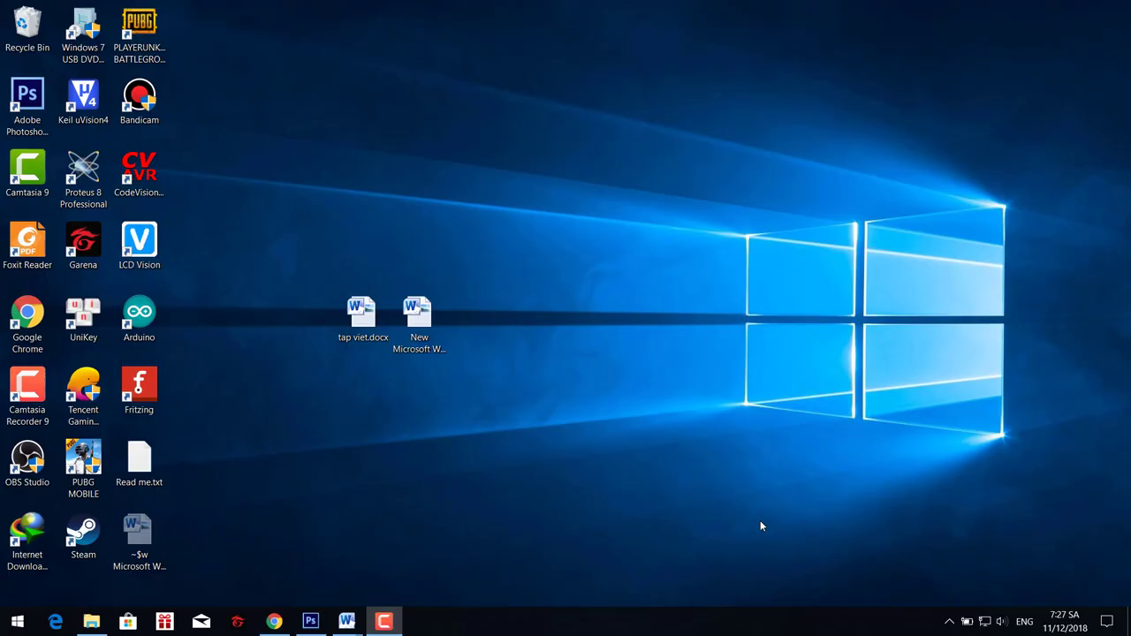
Switch to New Microsoft Word Document.docx, highlight the question about the character encoding, and check UniKey's encoding and typing method.
mouse_move(346, 618)
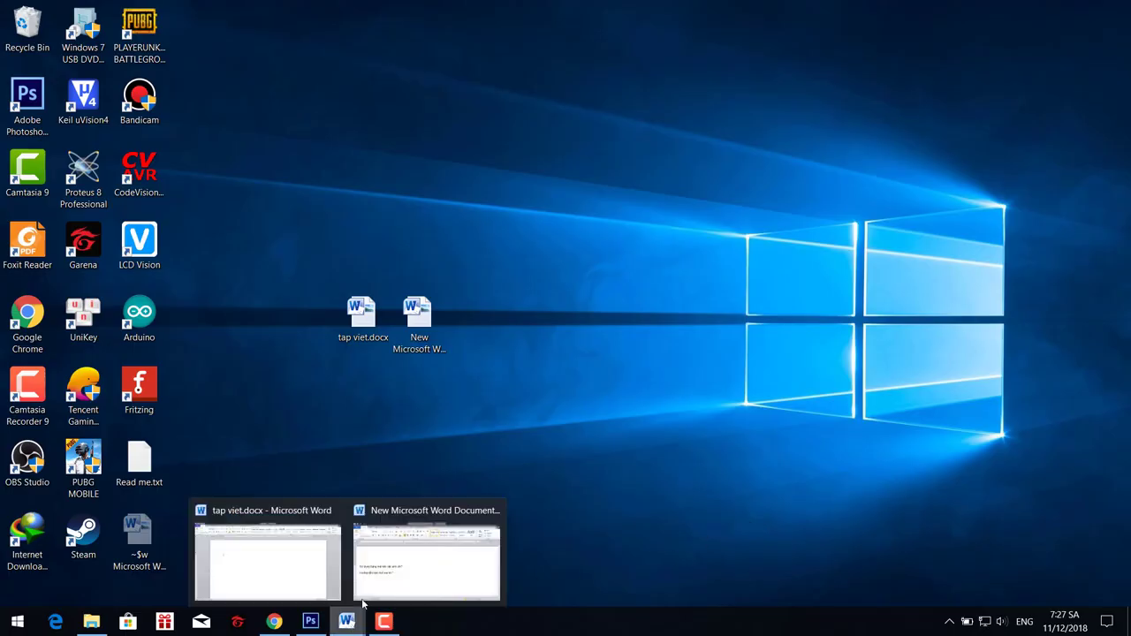
click(374, 573)
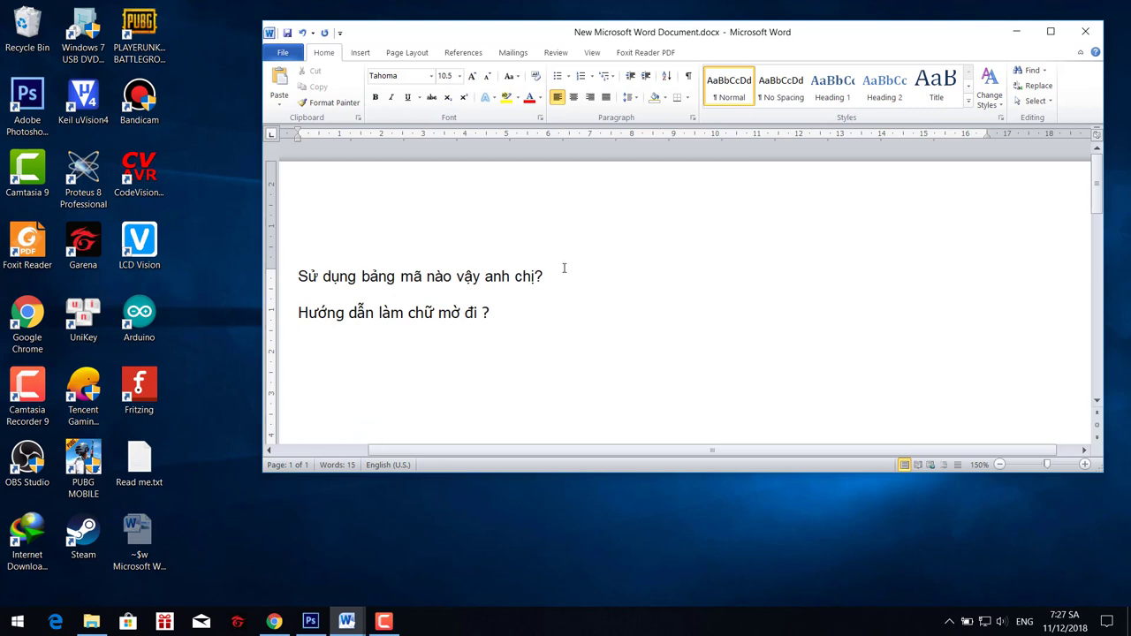
drag(564, 268, 298, 276)
click(950, 621)
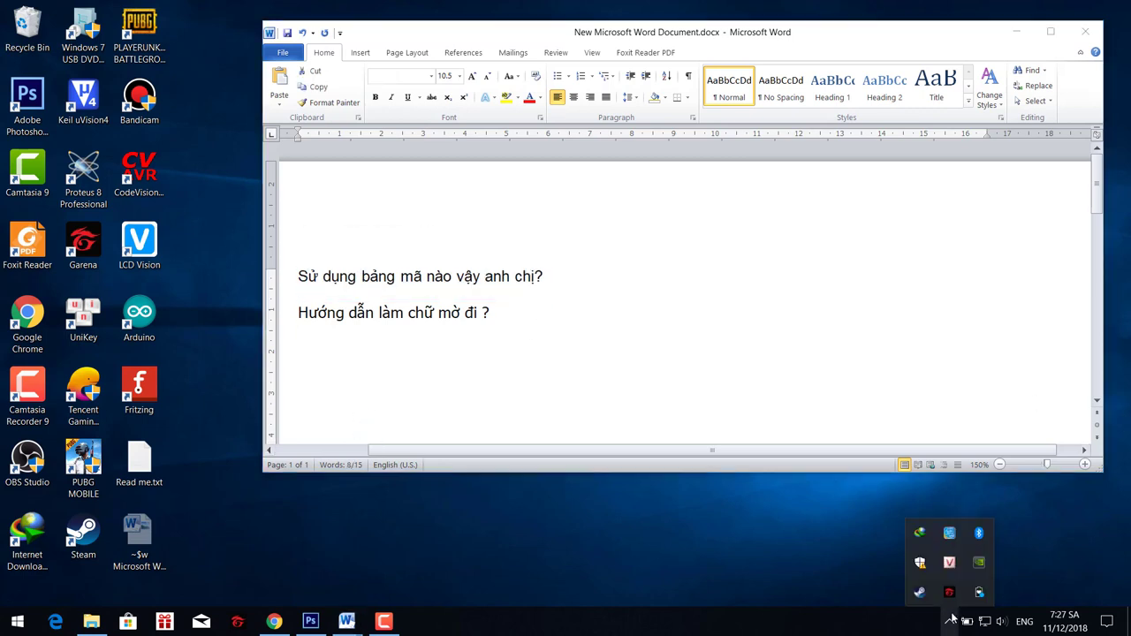
right_click(949, 562)
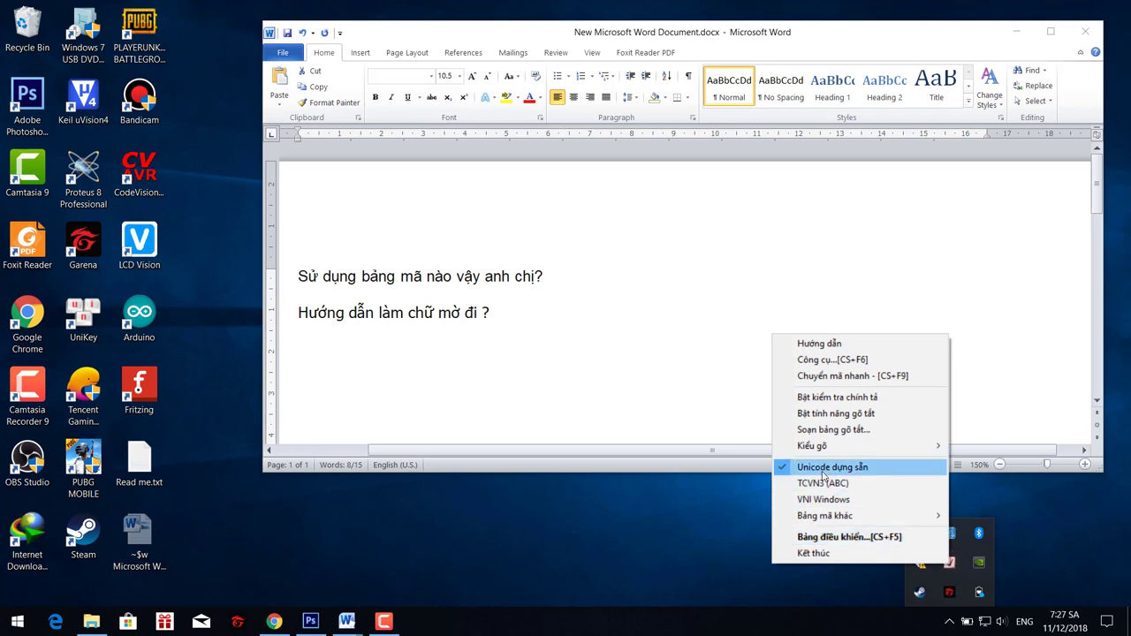
mouse_move(823, 447)
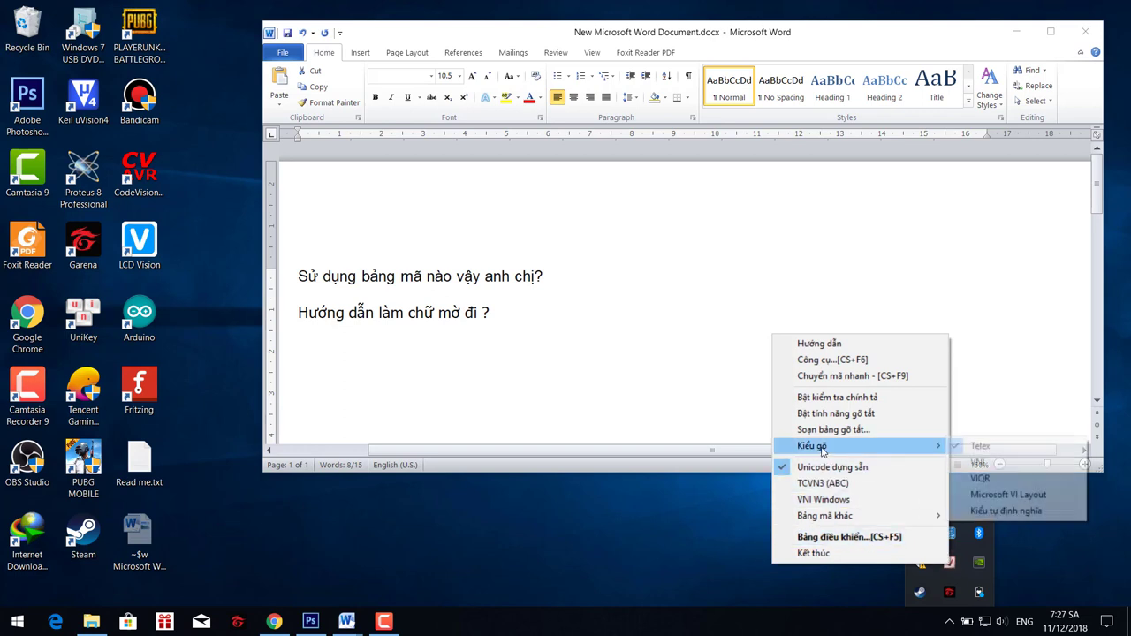
click(544, 330)
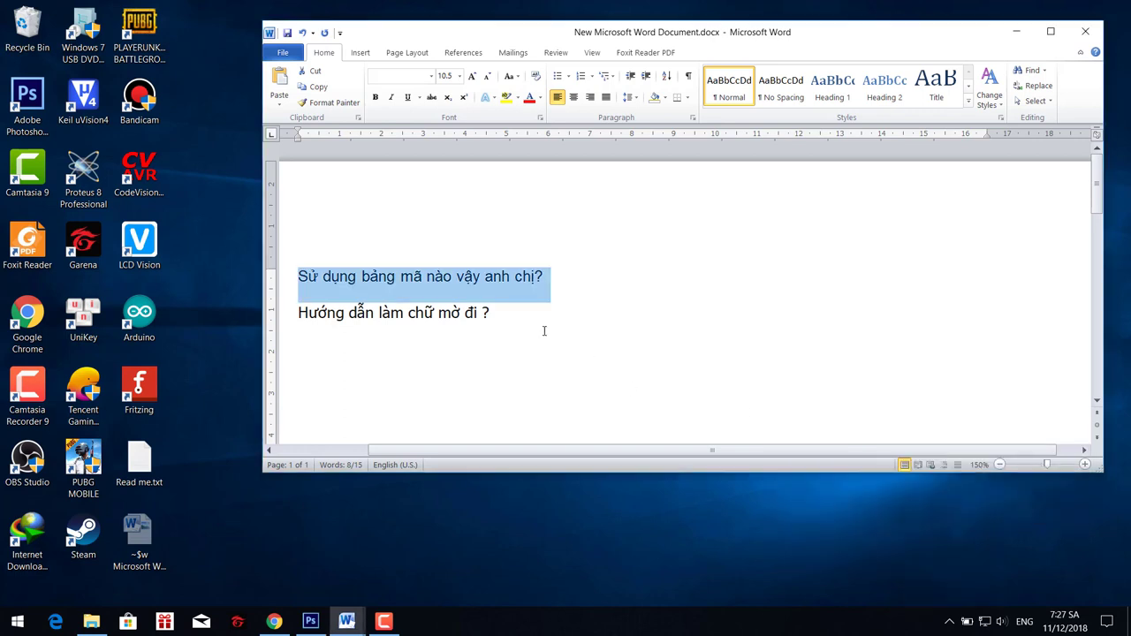
Highlight the question about making the text faint, minimise that document, and open tap viet.docx from the desktop.
click(401, 277)
drag(301, 313, 535, 320)
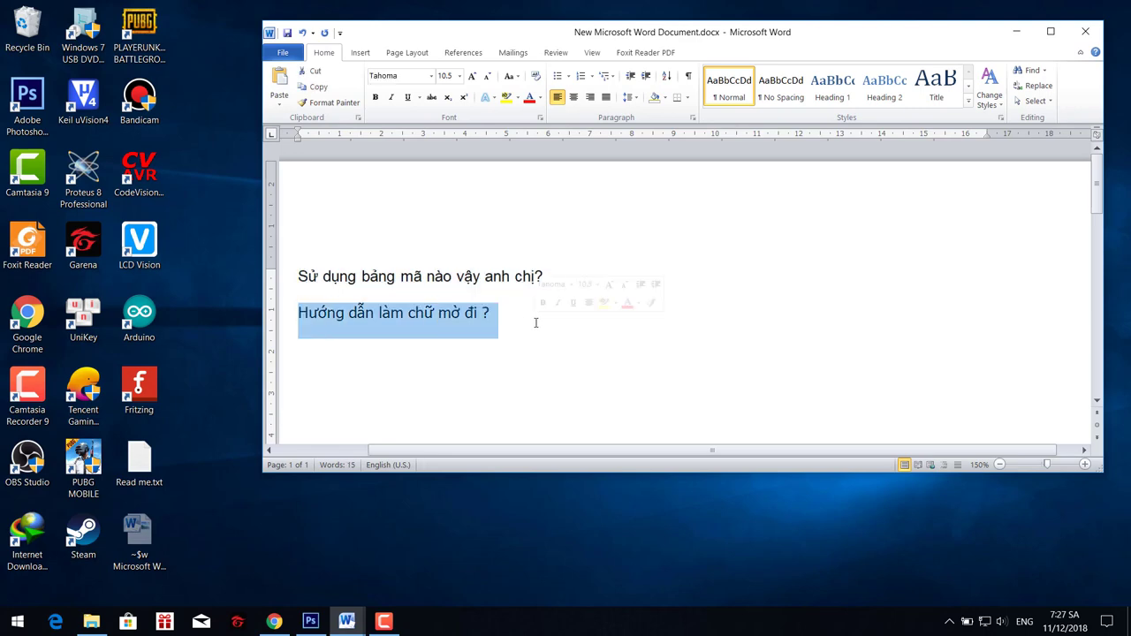
click(1016, 31)
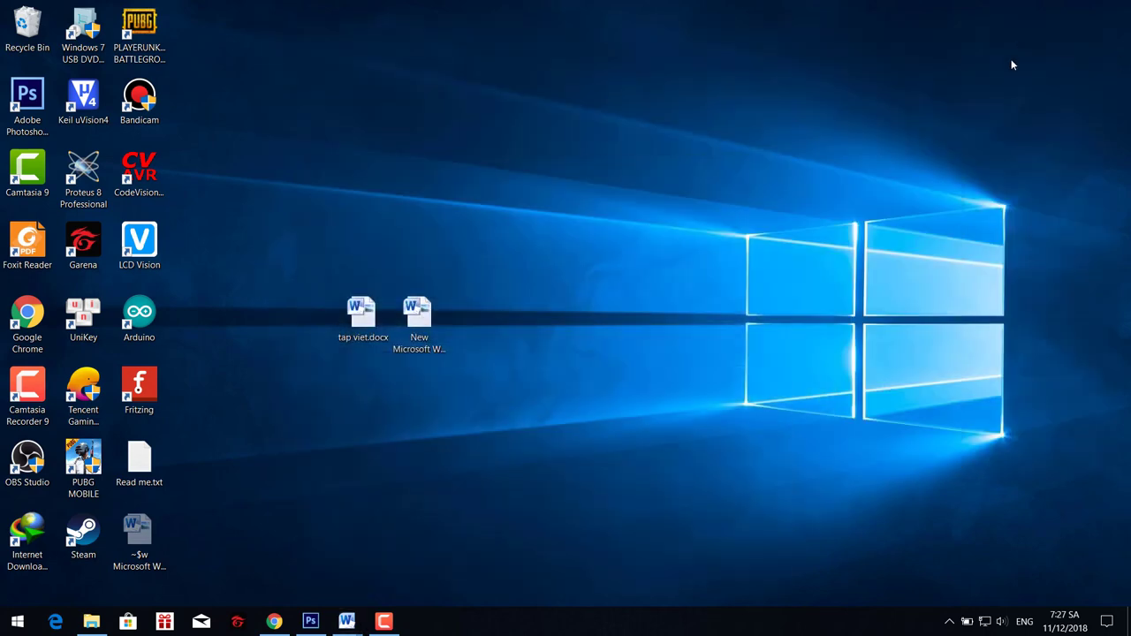
double_click(381, 310)
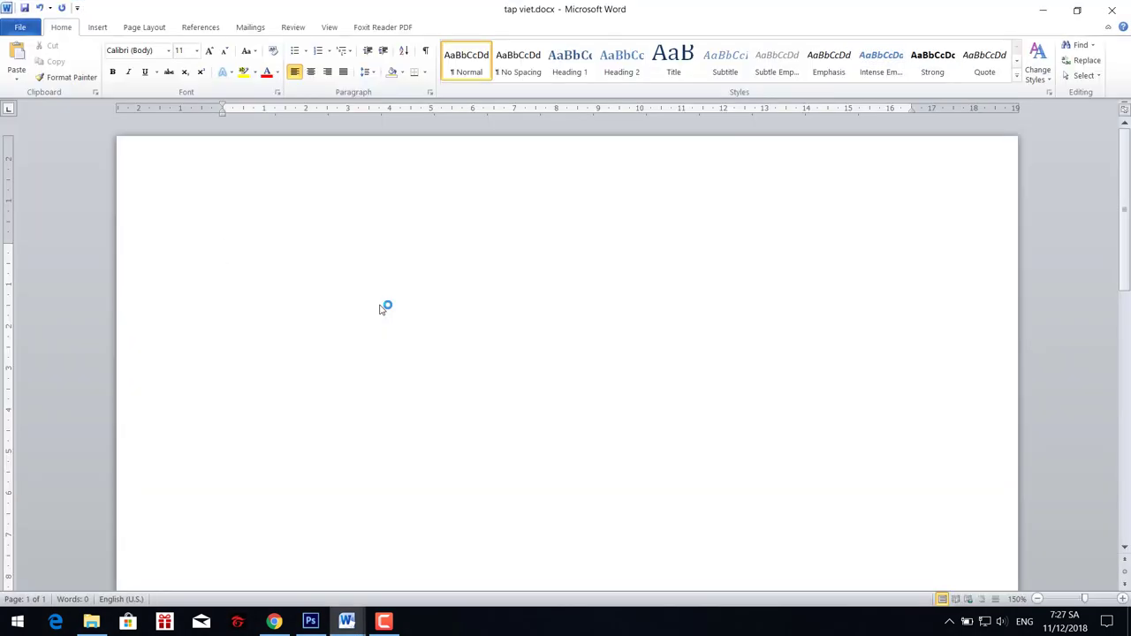
Examine the HP001 and UNITapviet font files in the uni-tapviet folder, and return to the tap viet document.
click(91, 621)
click(269, 347)
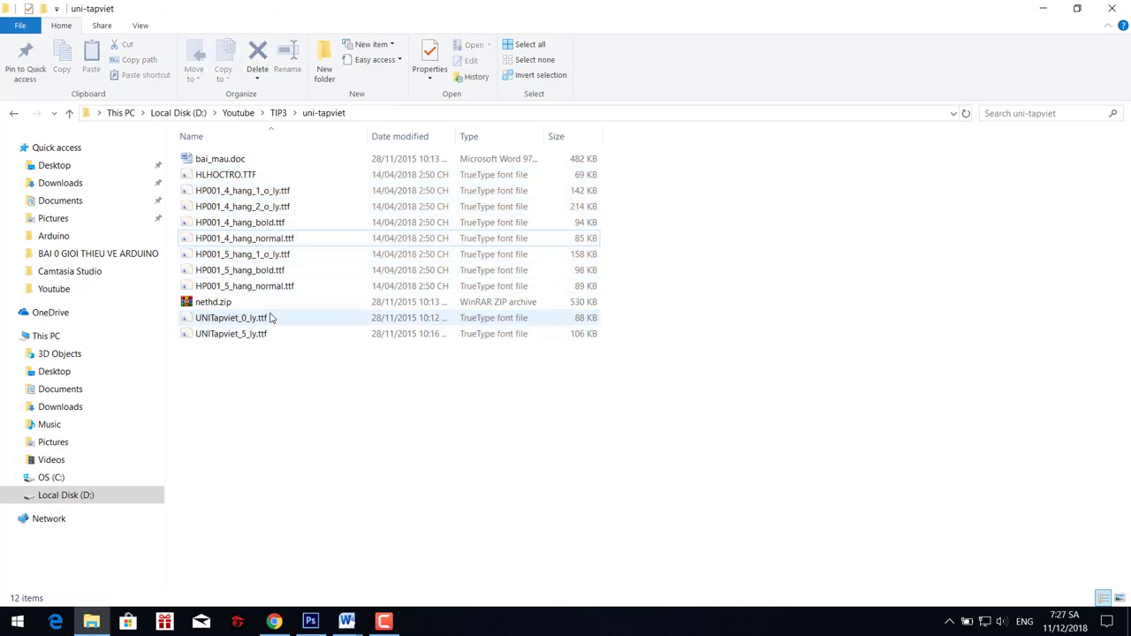
click(267, 318)
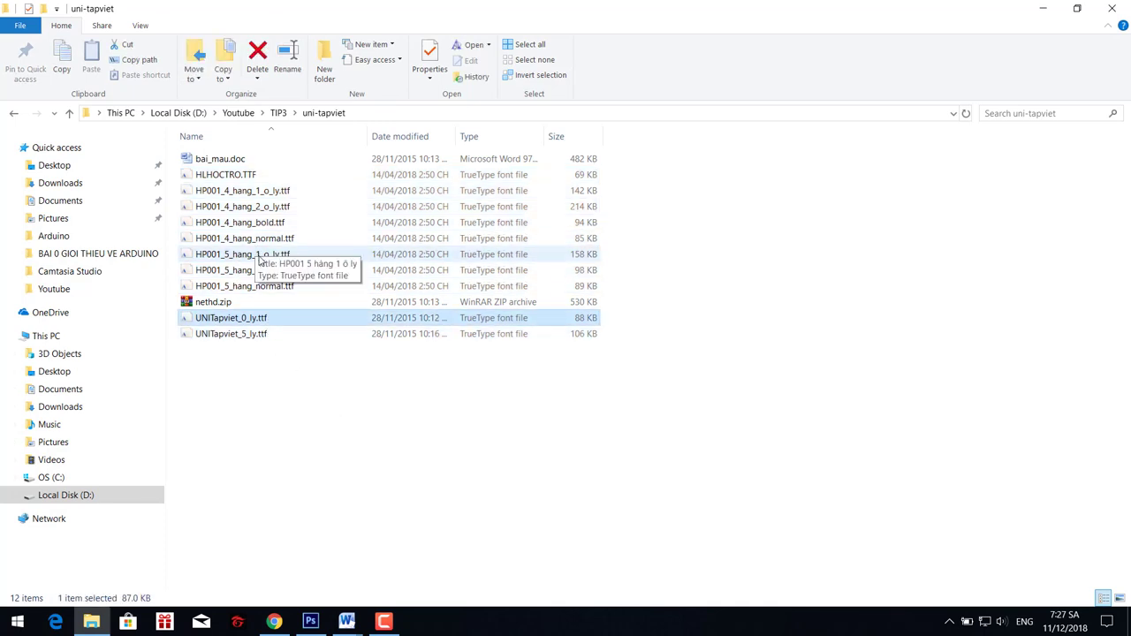
click(219, 286)
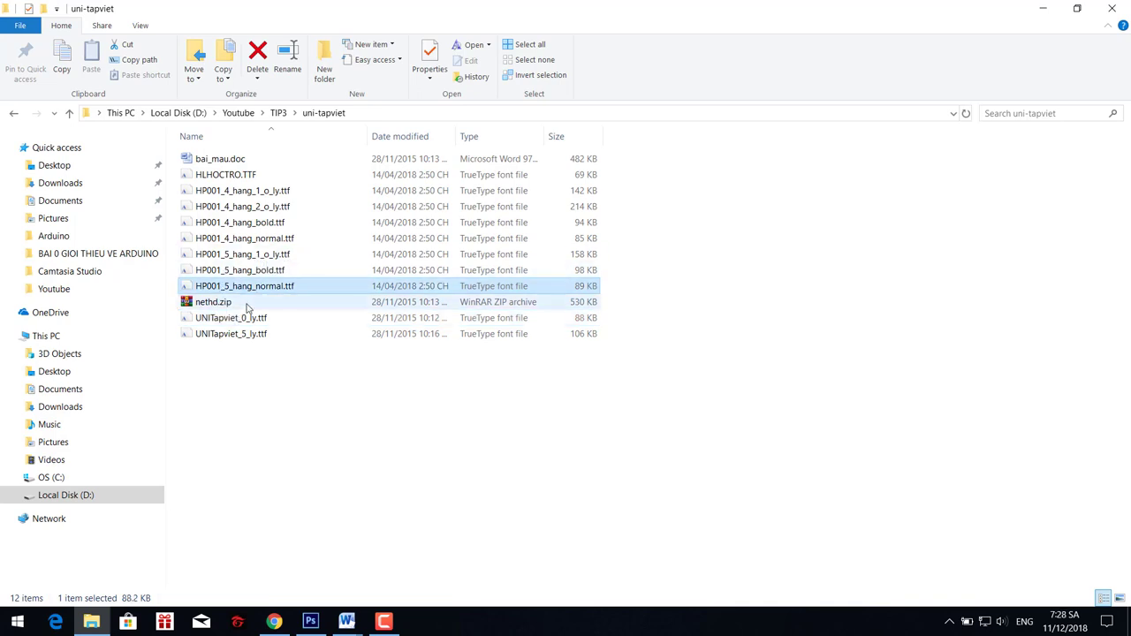
click(235, 318)
shift+click(237, 334)
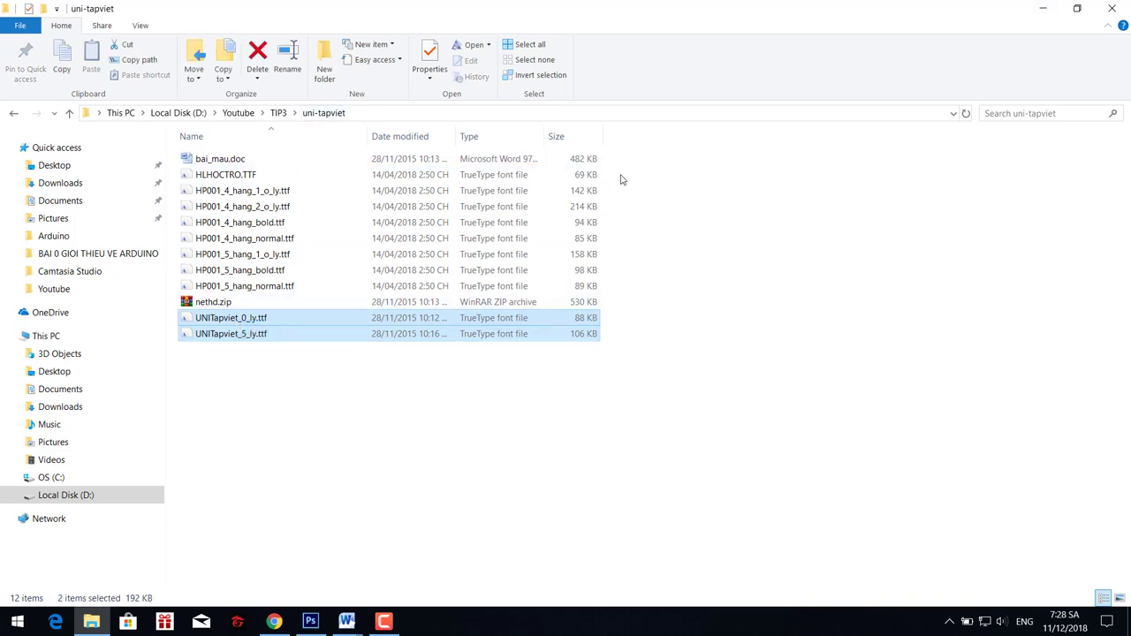
drag(622, 174, 190, 297)
drag(343, 383, 198, 293)
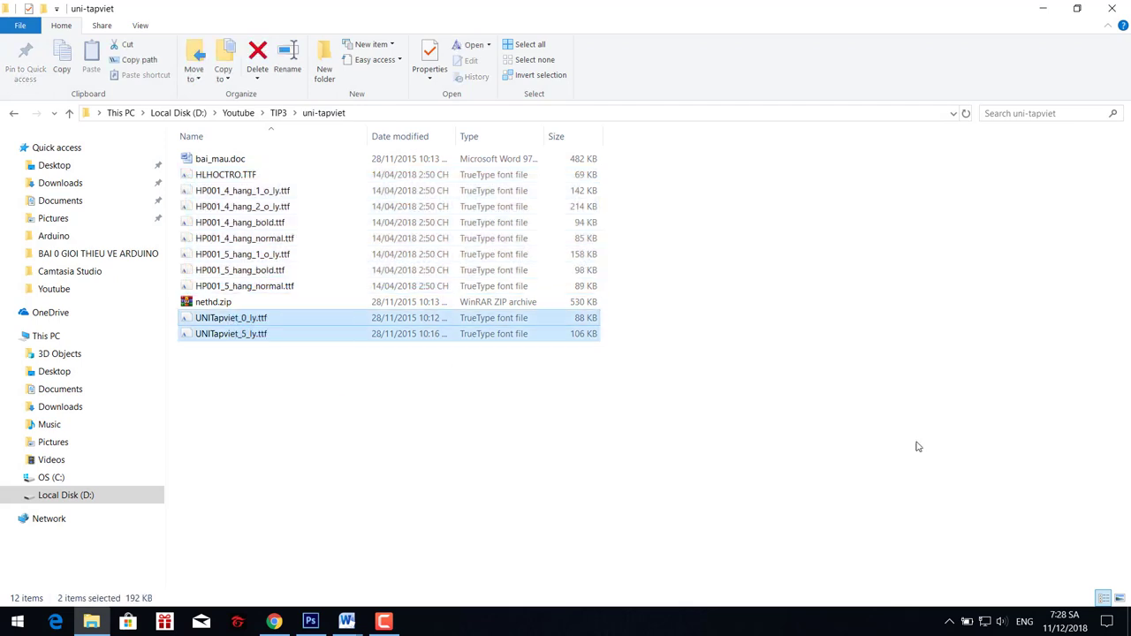
click(1034, 15)
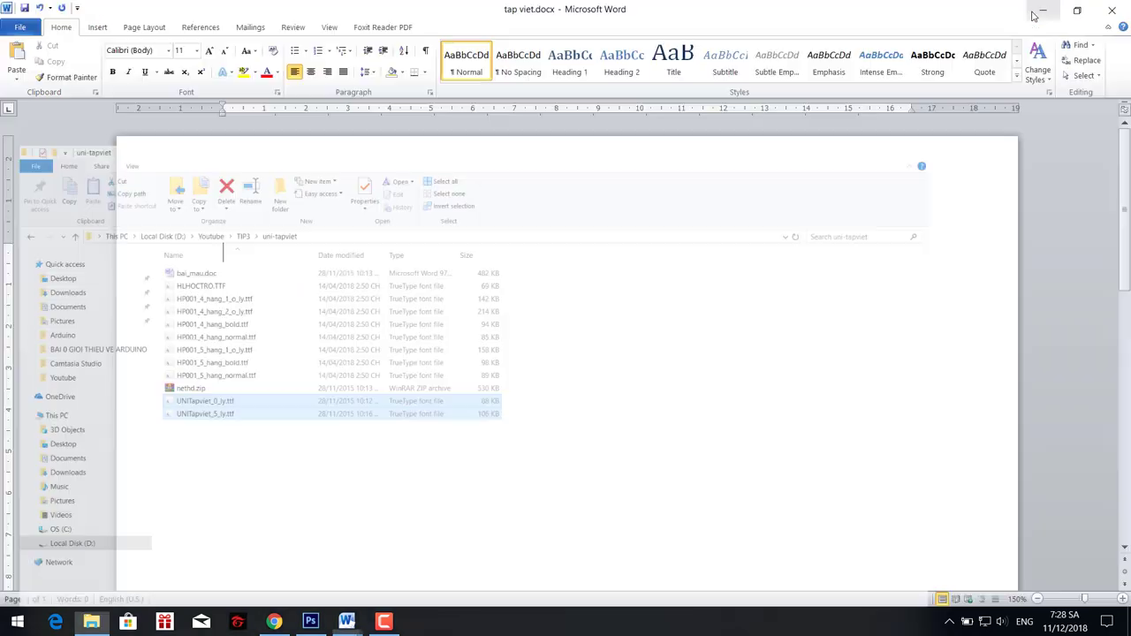
Set the font of the blank tap viet document to HP001 5 hàng.
click(141, 52)
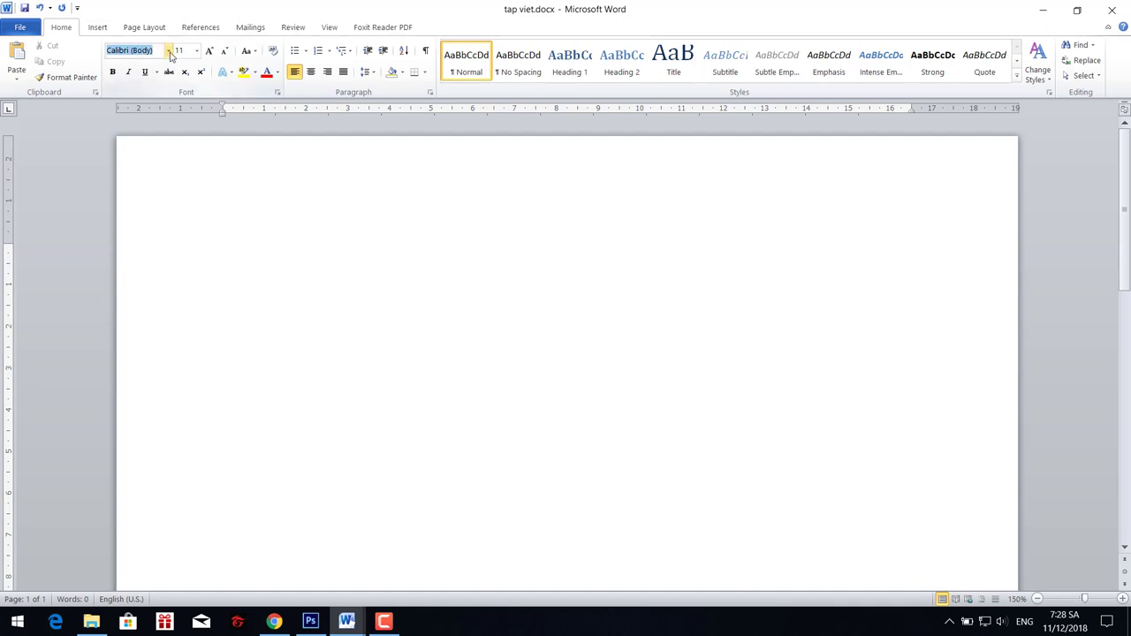
click(167, 50)
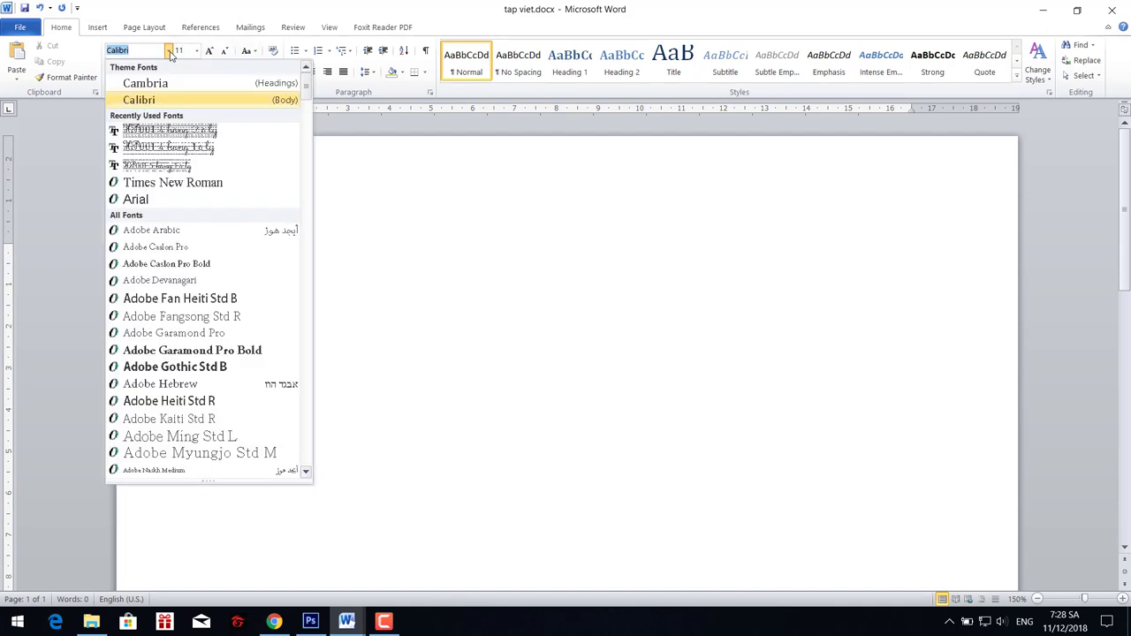
click(220, 170)
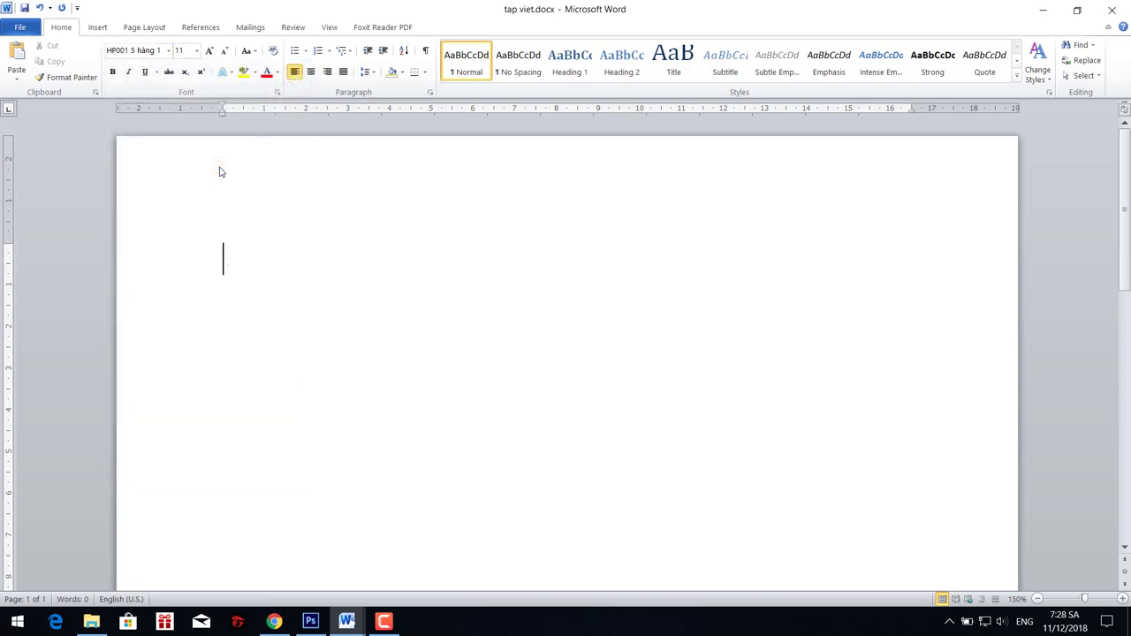
click(167, 50)
scroll(187, 346, down, 20)
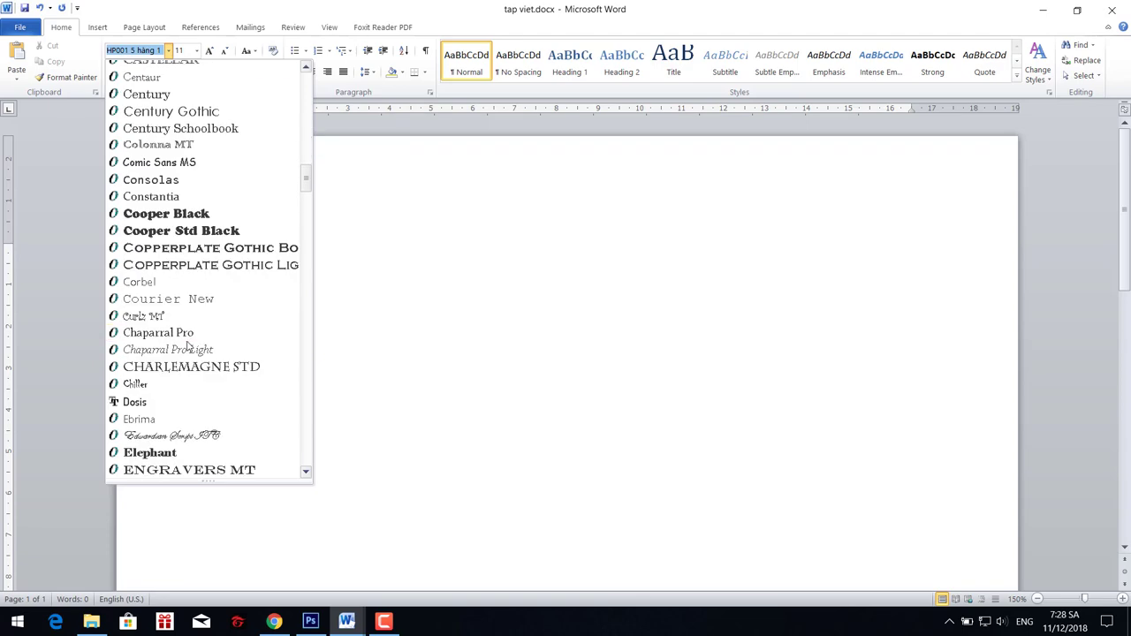
scroll(187, 347, down, 15)
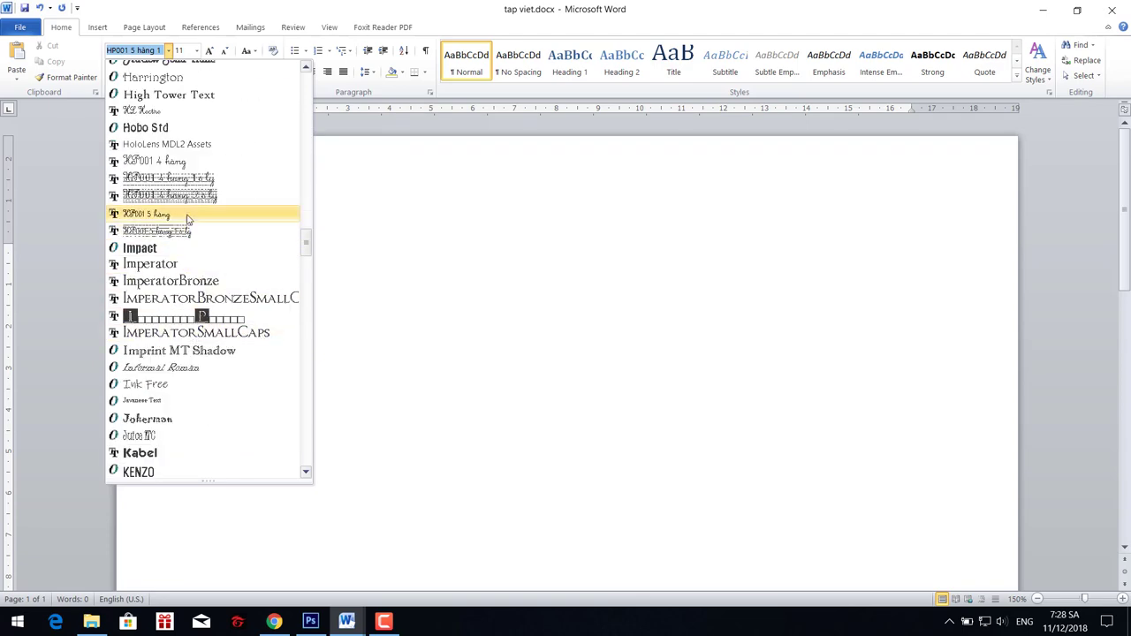
click(186, 215)
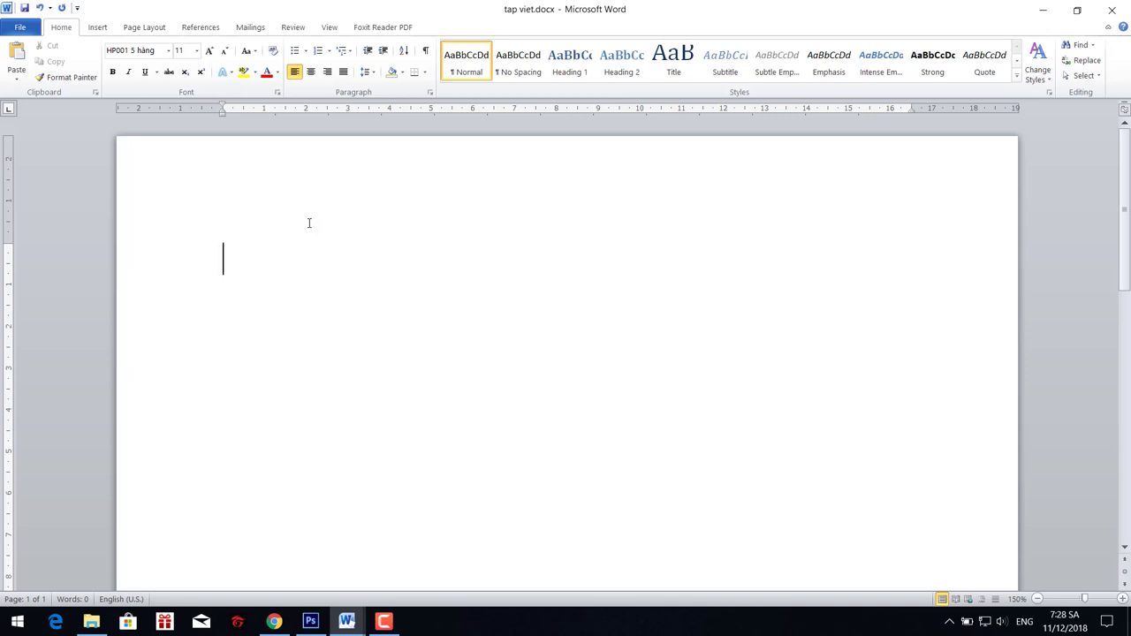
Insert the square-grid symbol 01EE from the Latin Extended-B subset of HP001 5 hàng and set its font size to 17.
click(97, 28)
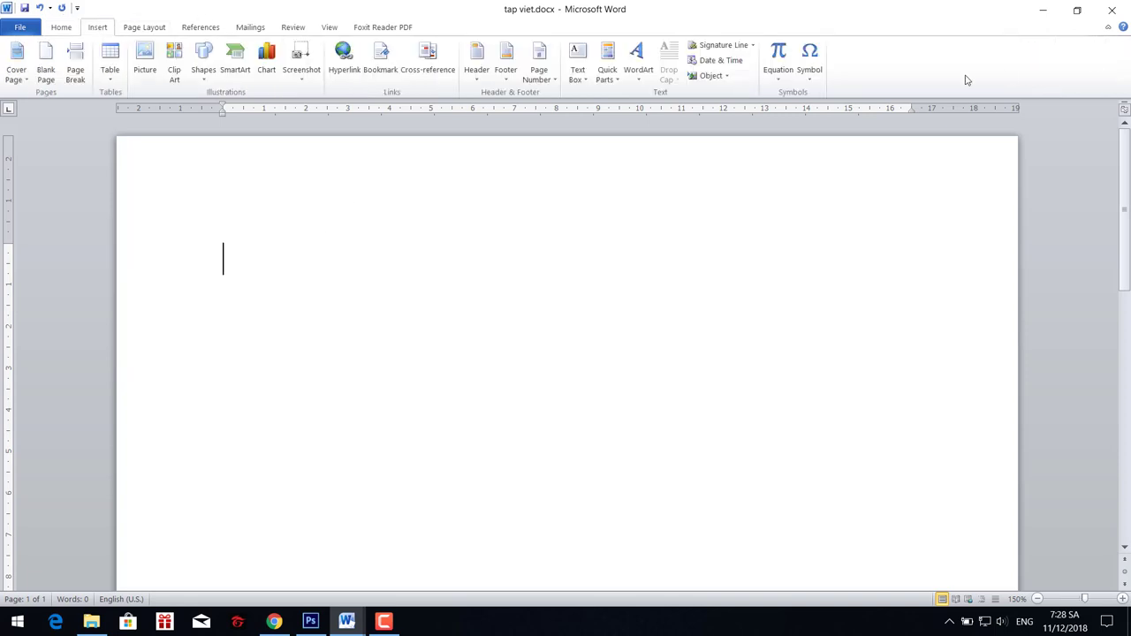
click(811, 60)
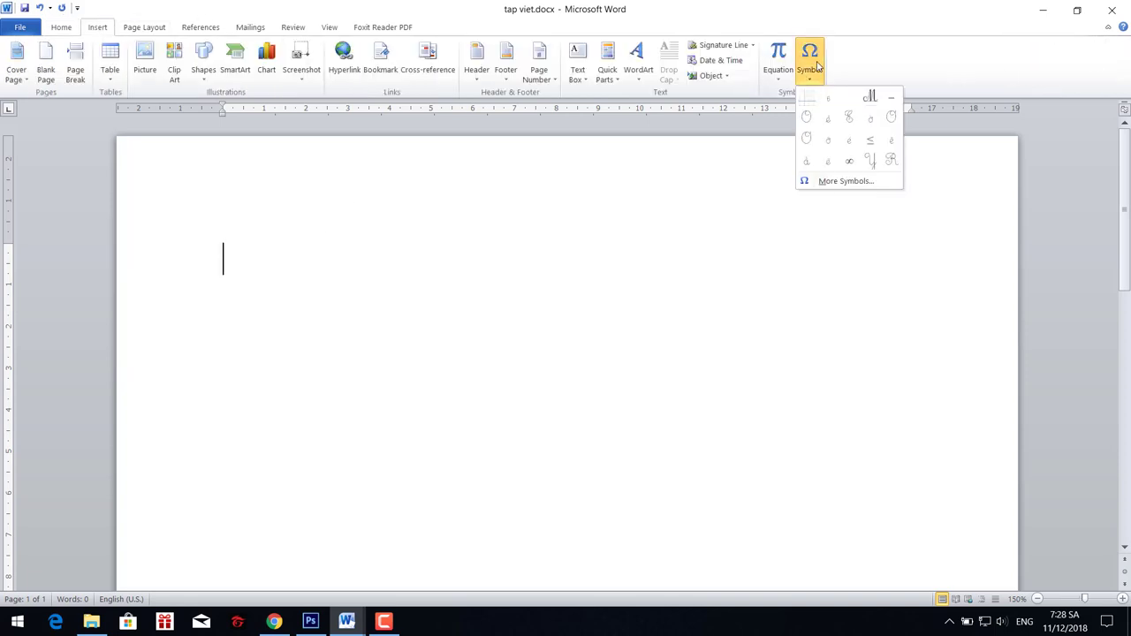
click(829, 184)
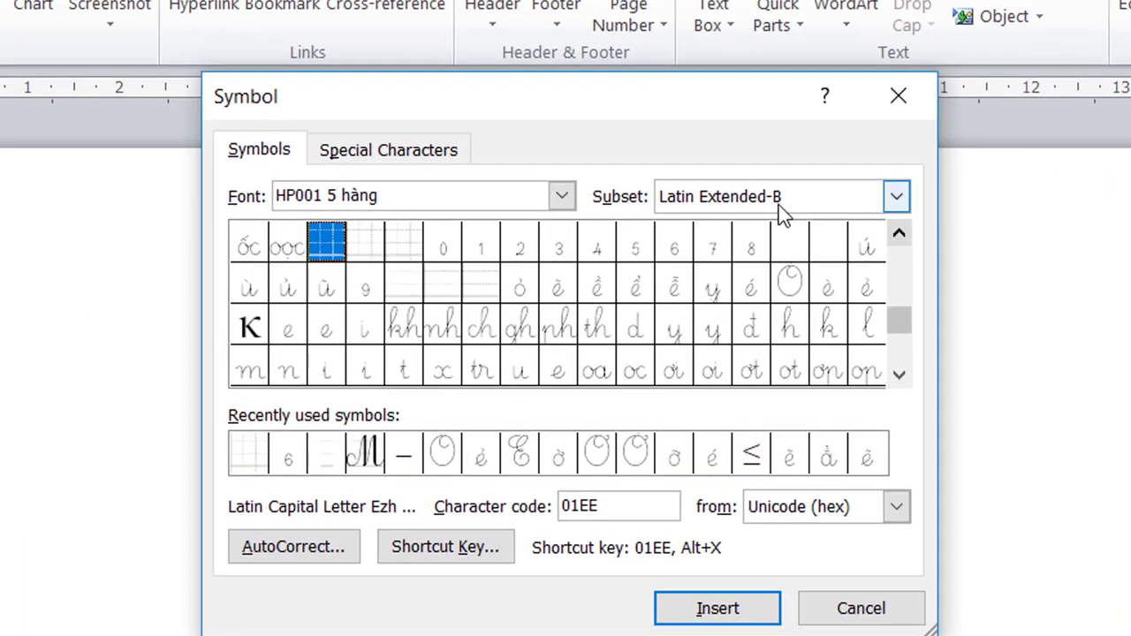
click(858, 198)
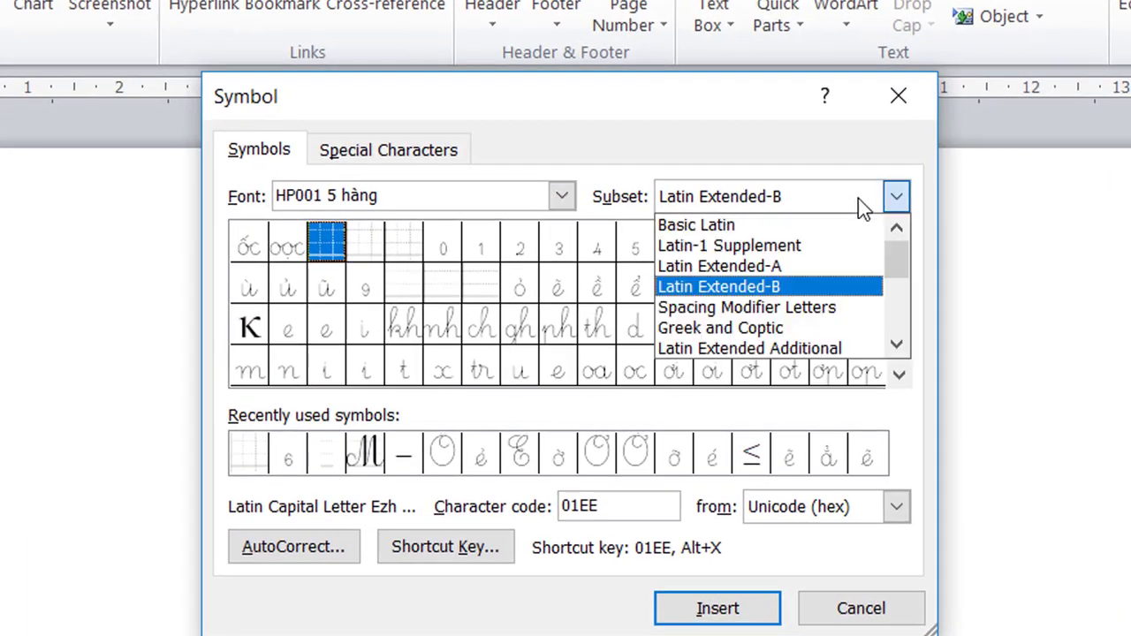
click(771, 287)
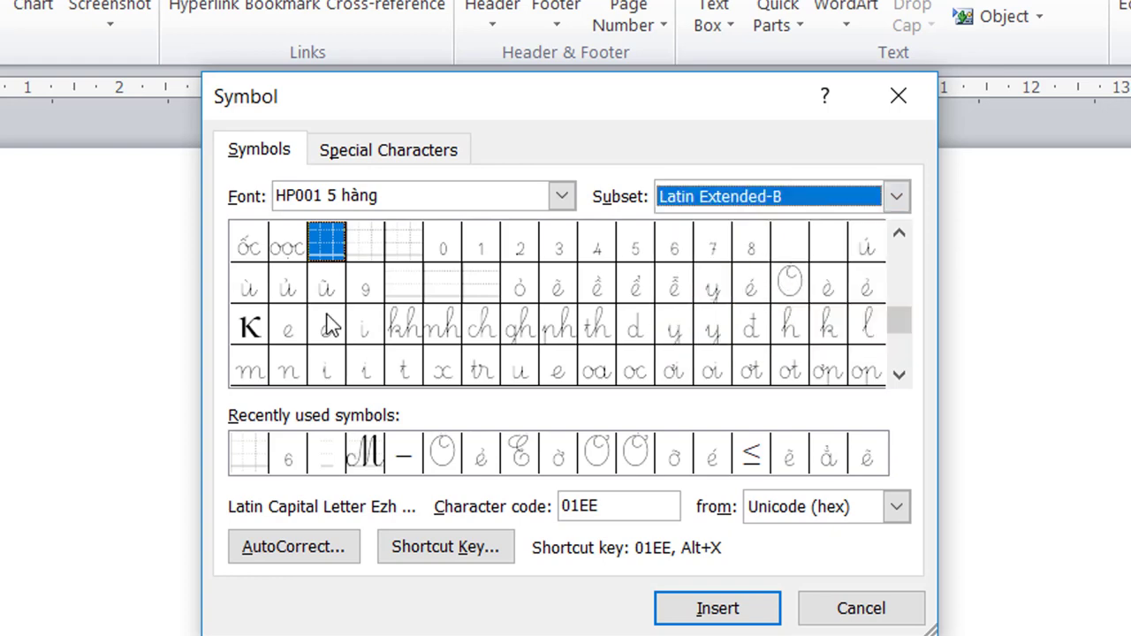
drag(565, 130, 718, 134)
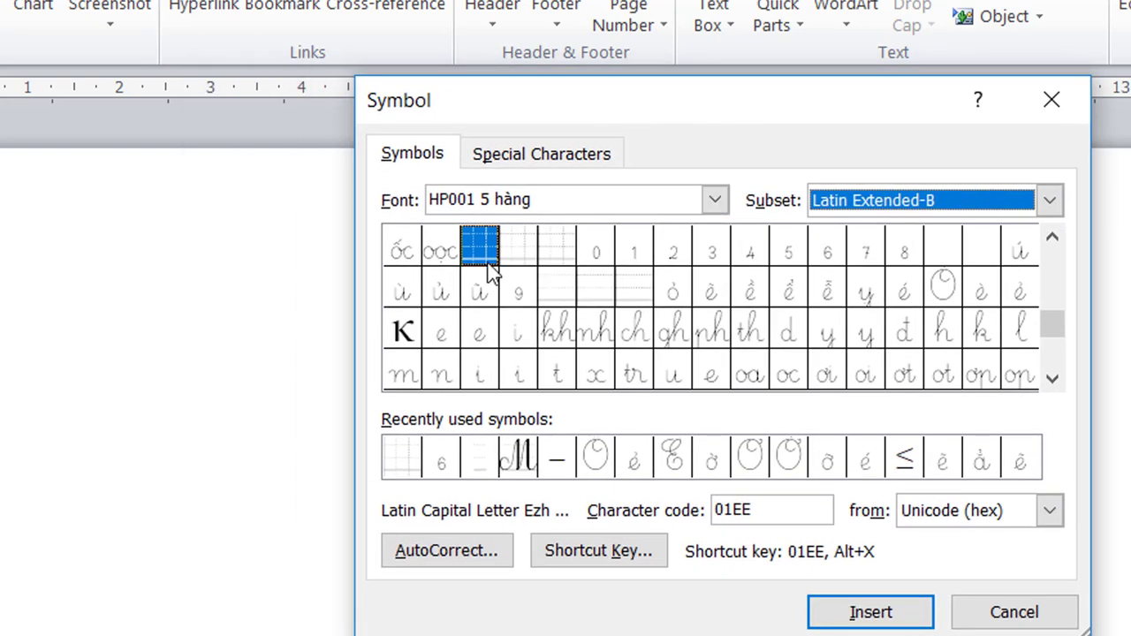
double_click(484, 255)
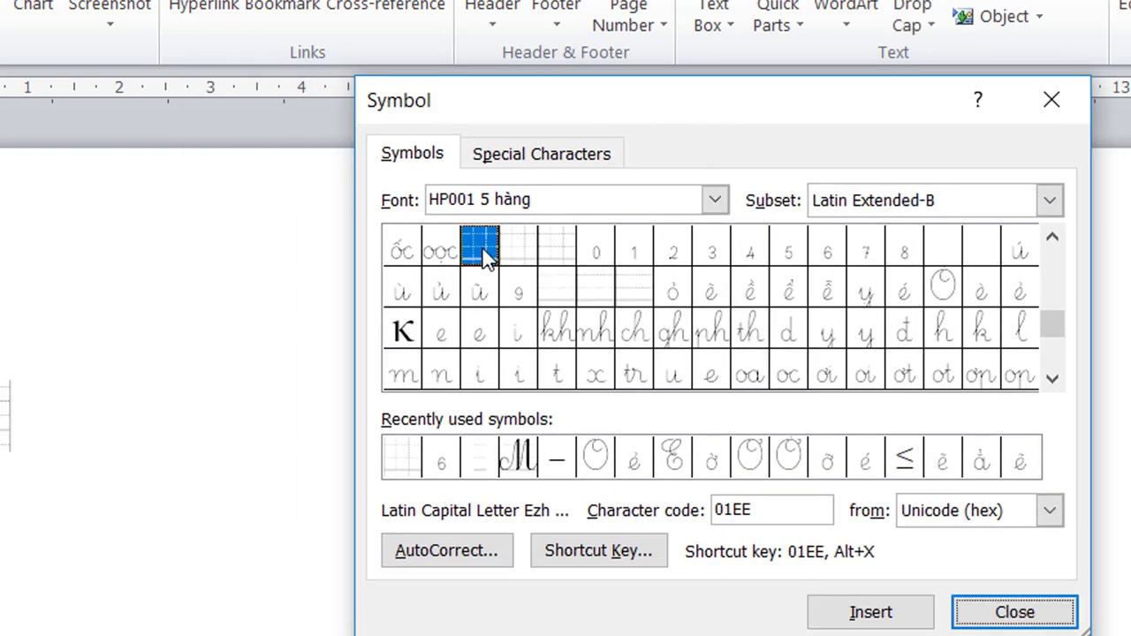
click(1003, 620)
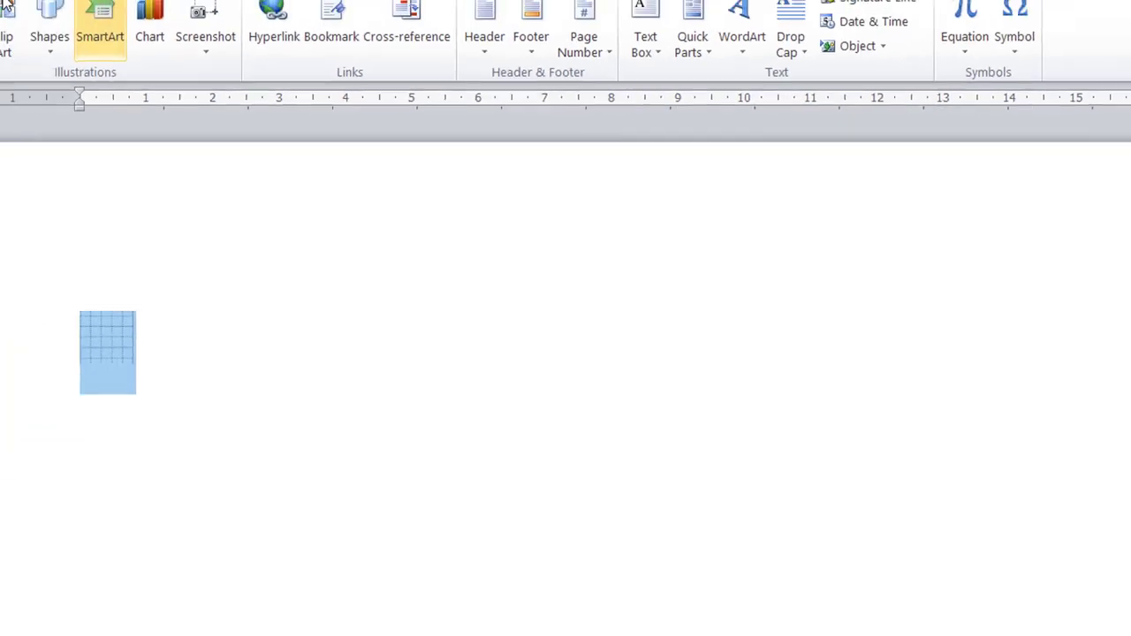
click(62, 27)
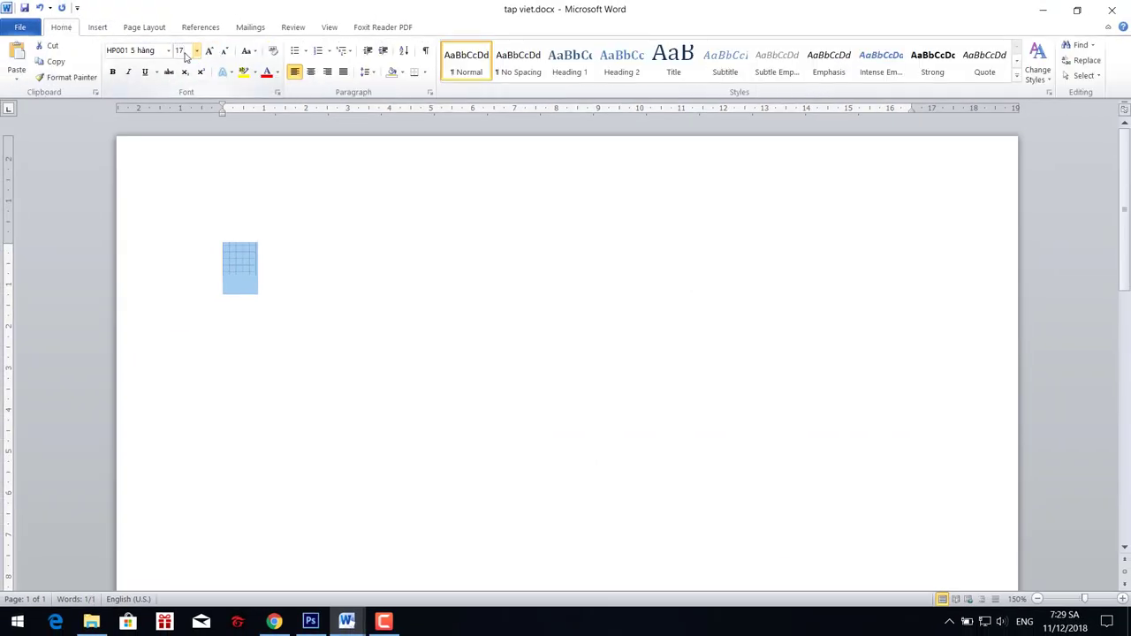
Replace the selected grid symbol with a row of four 01EE grid symbols.
click(98, 27)
click(809, 66)
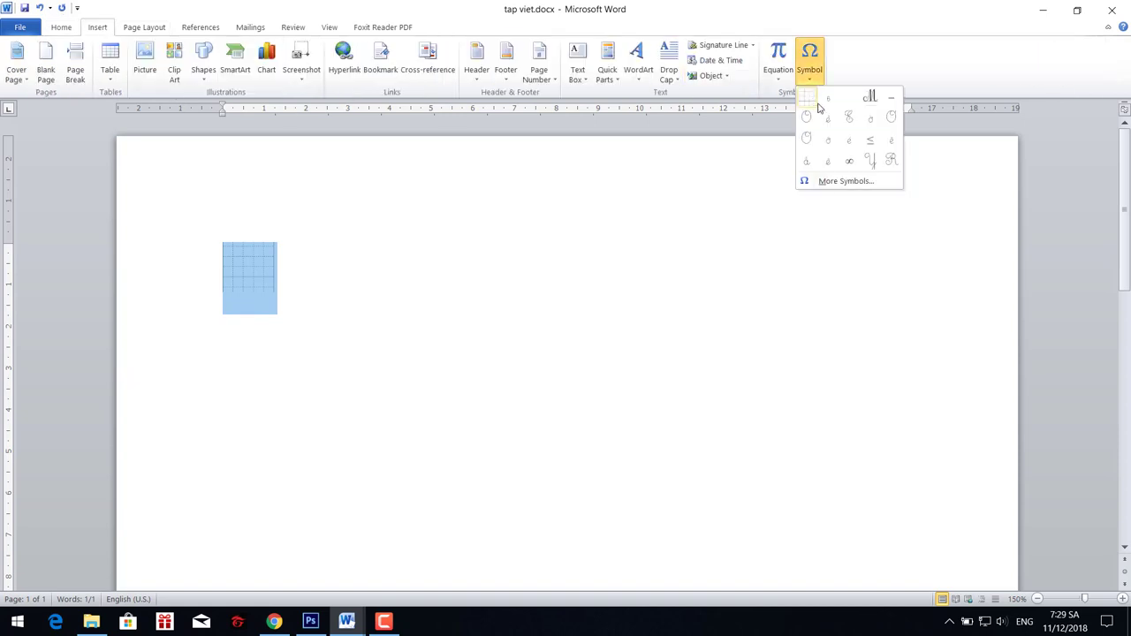
click(831, 181)
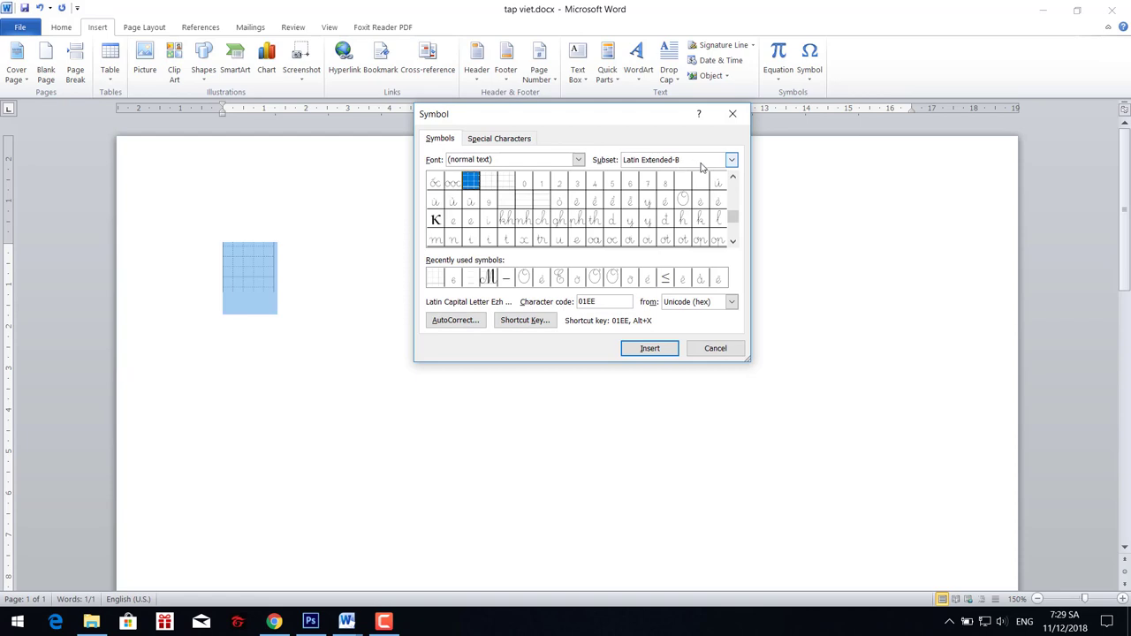
double_click(471, 182)
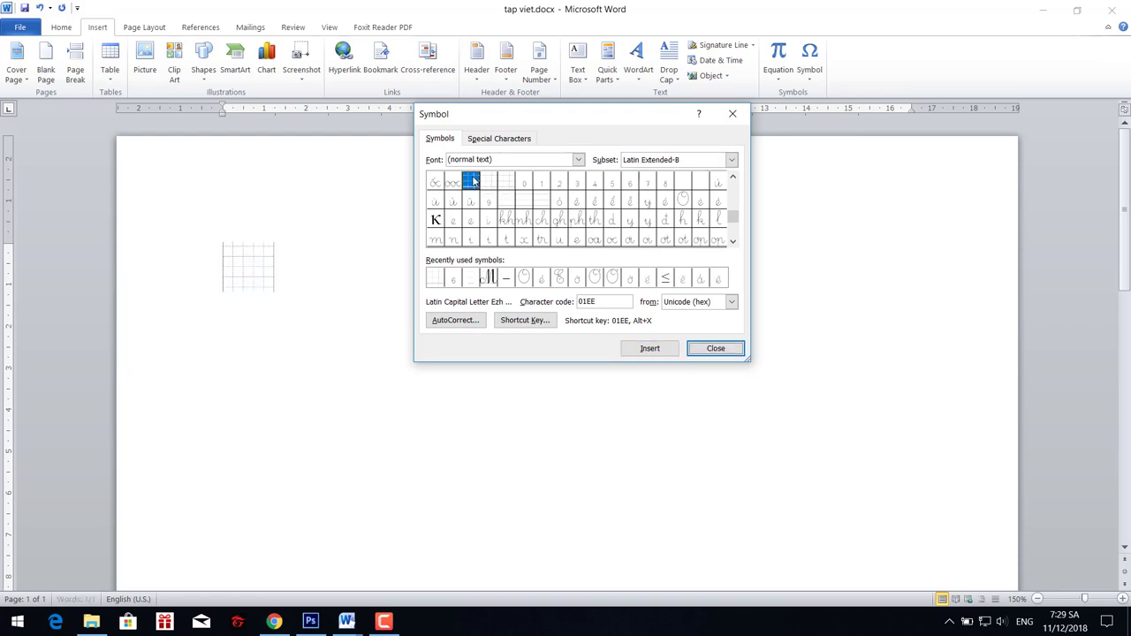
click(649, 348)
click(649, 348)
click(649, 348)
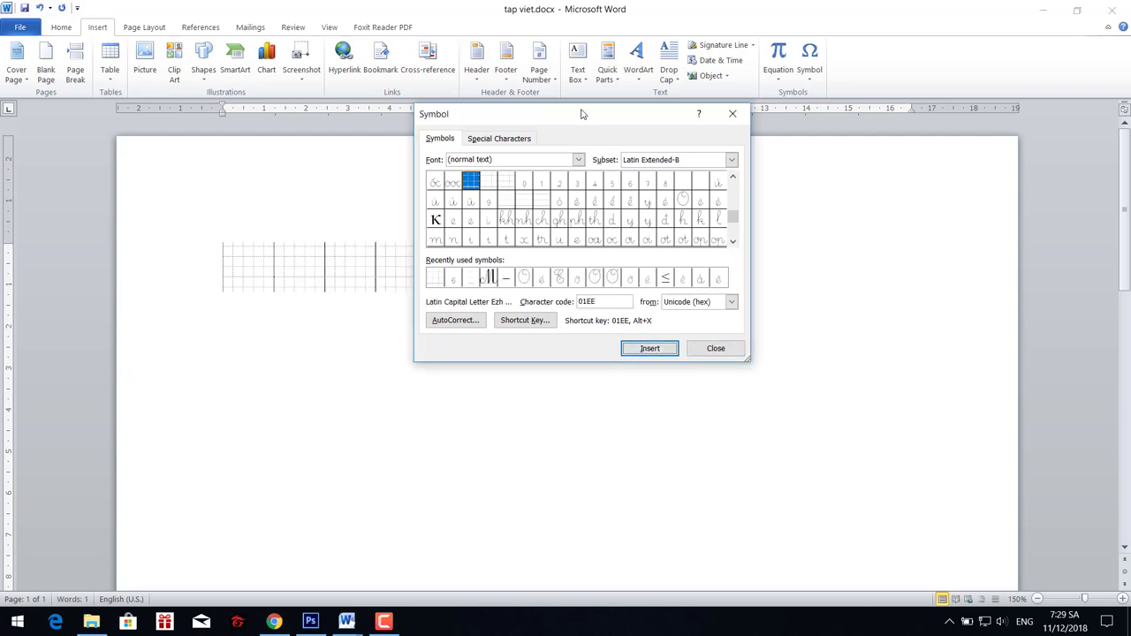
Move the Symbol dialog clear of the row and extend the row to thirteen grid symbols across the line.
drag(581, 114, 163, 347)
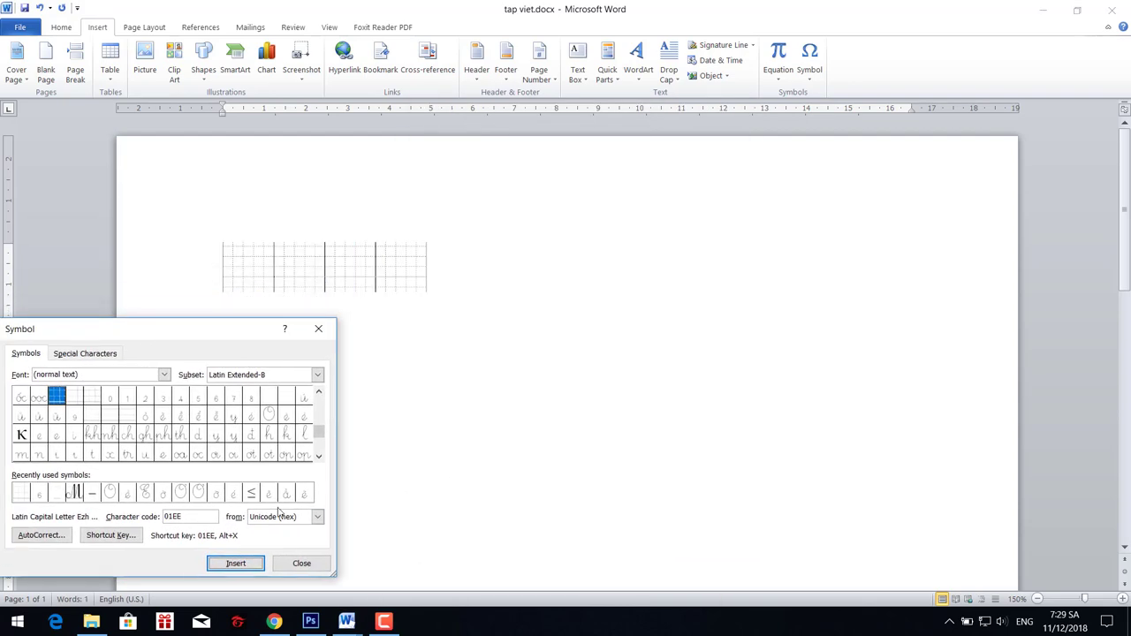
click(235, 563)
click(235, 563)
click(235, 563)
click(231, 565)
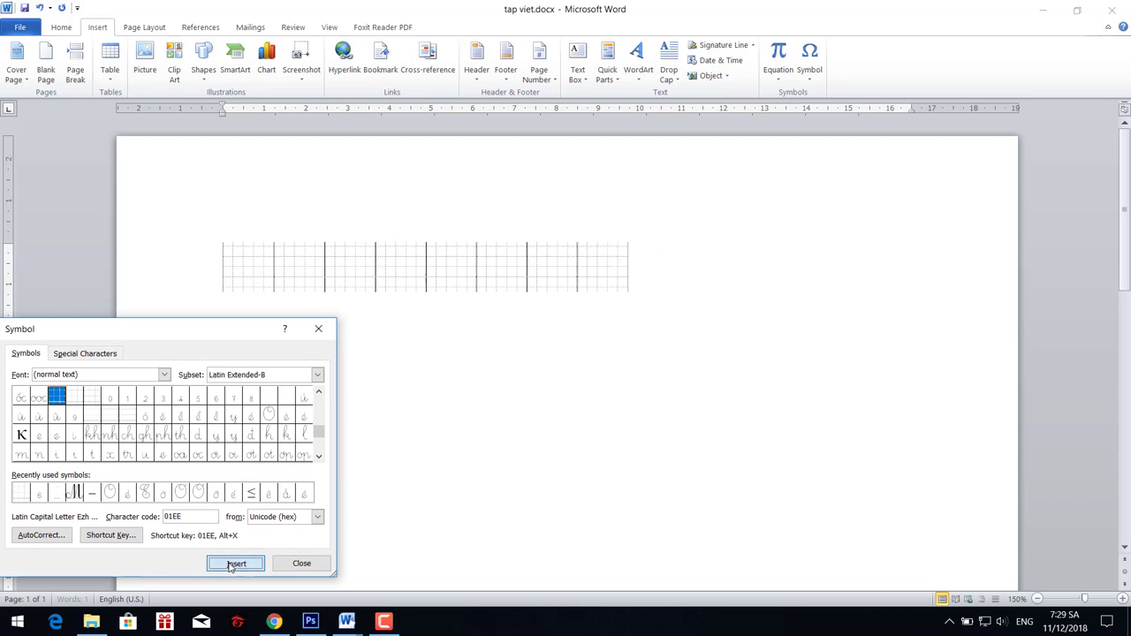
click(232, 565)
click(233, 566)
click(234, 565)
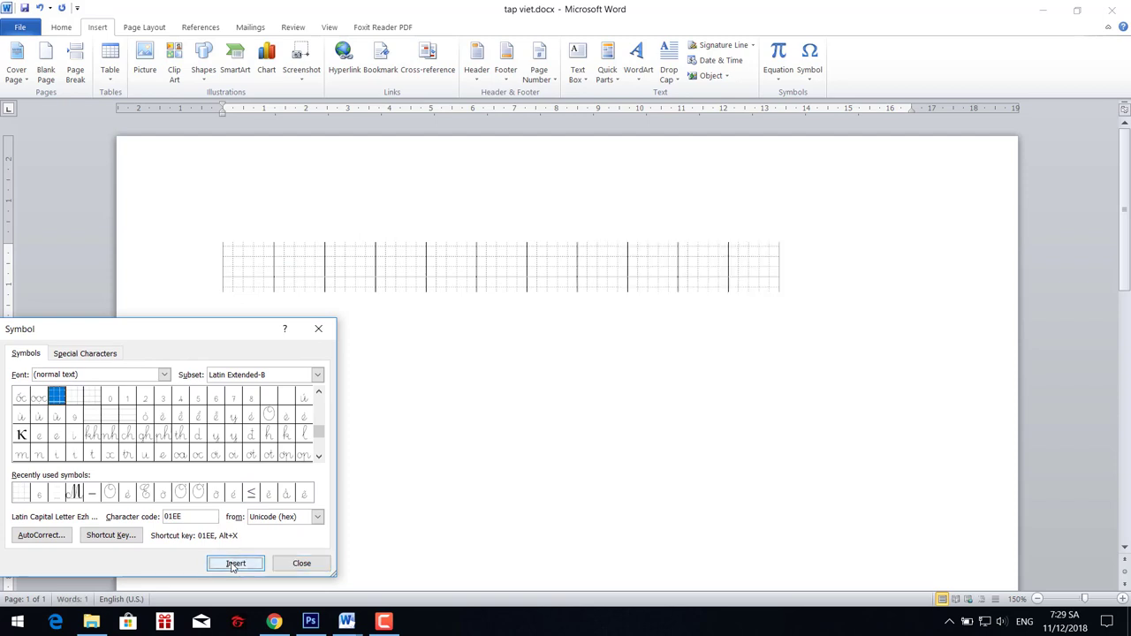
click(234, 565)
click(234, 565)
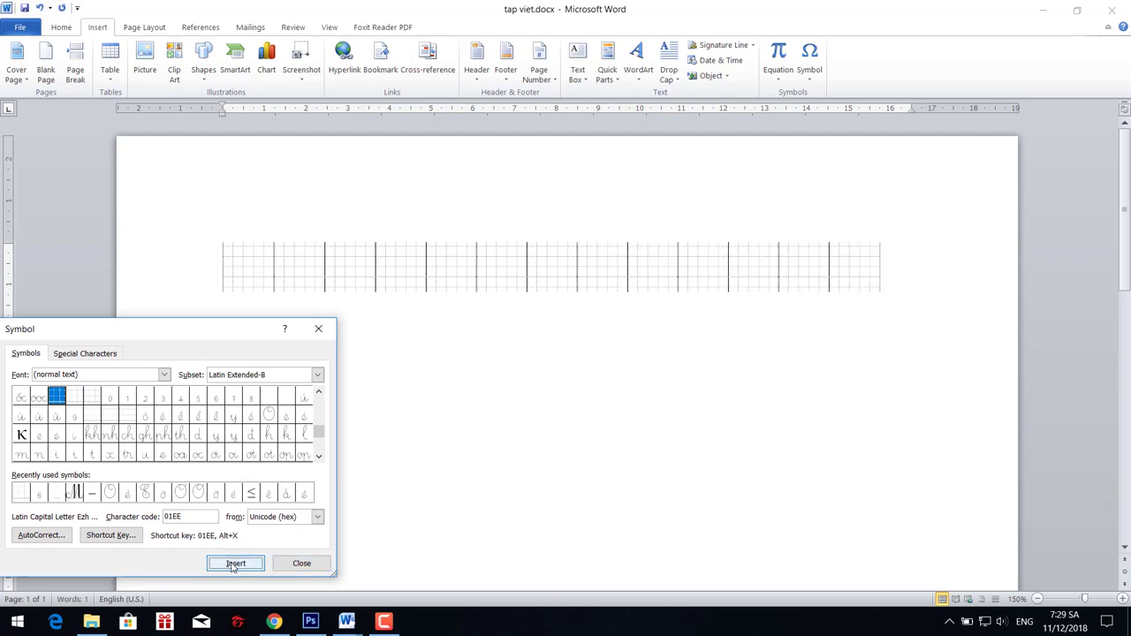
click(301, 563)
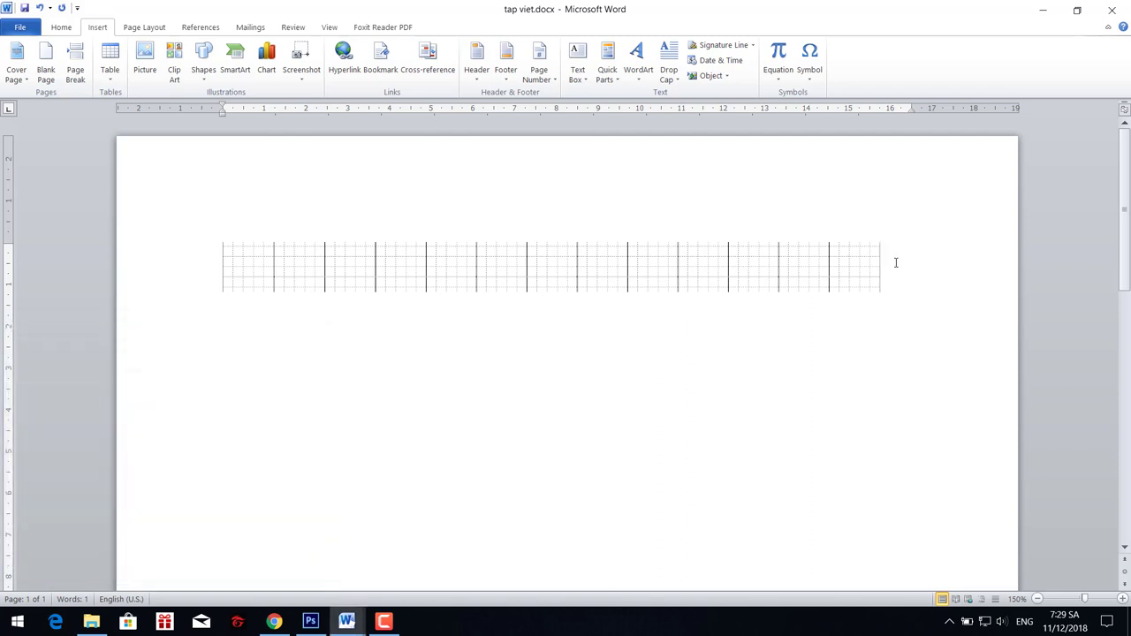
Try adding one more 01EE grid symbol at the end of the row, and delete it.
drag(895, 262, 353, 264)
click(858, 269)
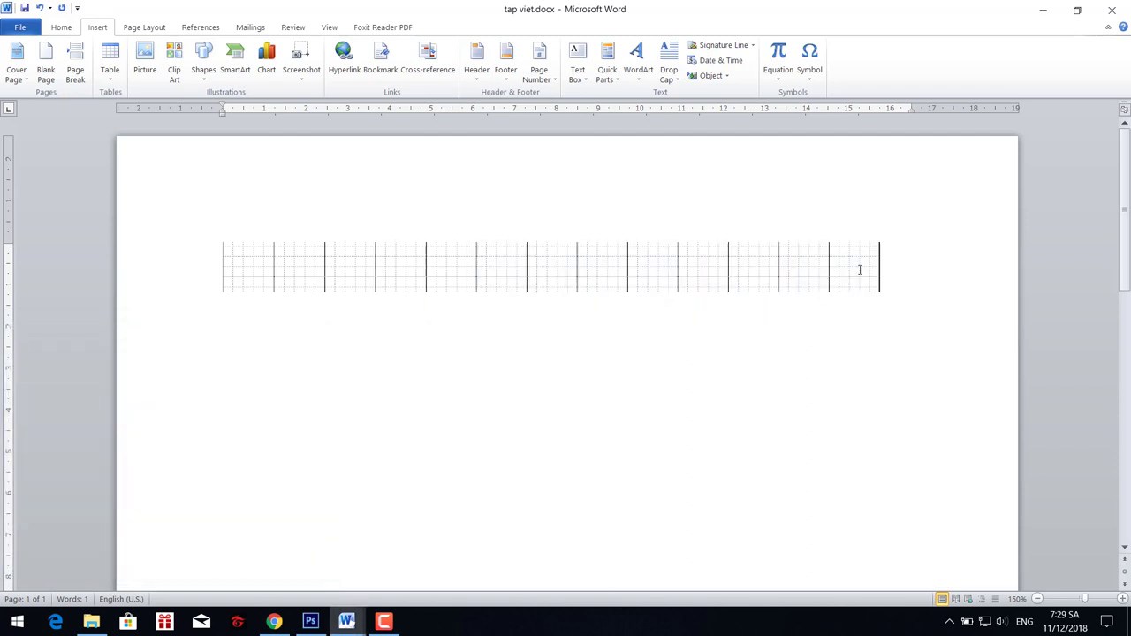
click(810, 81)
click(843, 182)
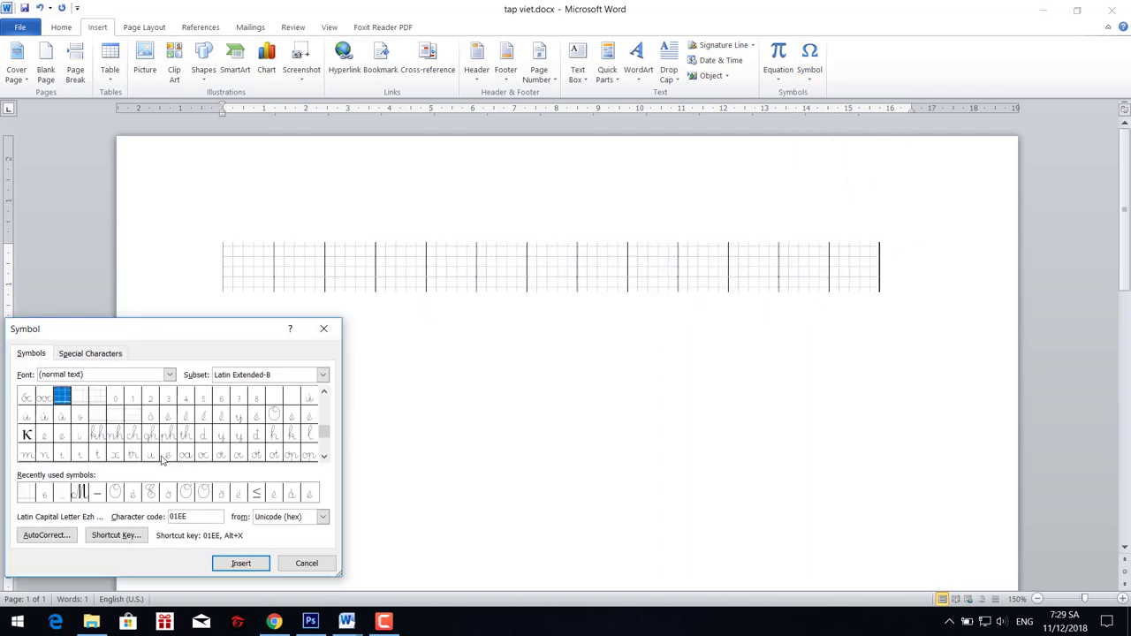
click(241, 562)
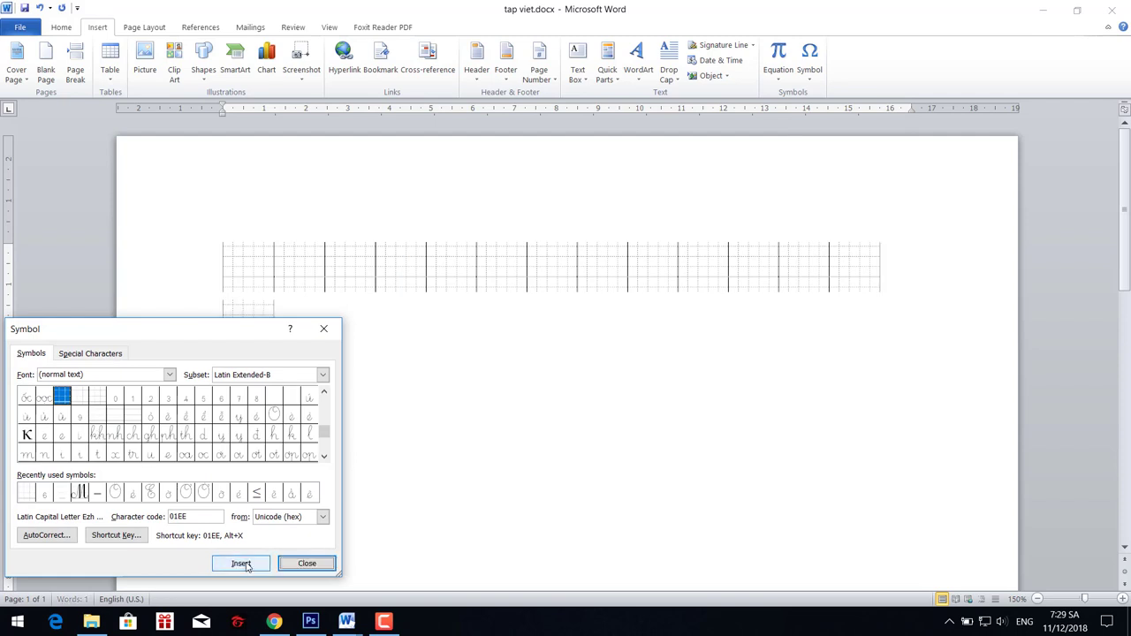
click(305, 563)
key(BackSpace)
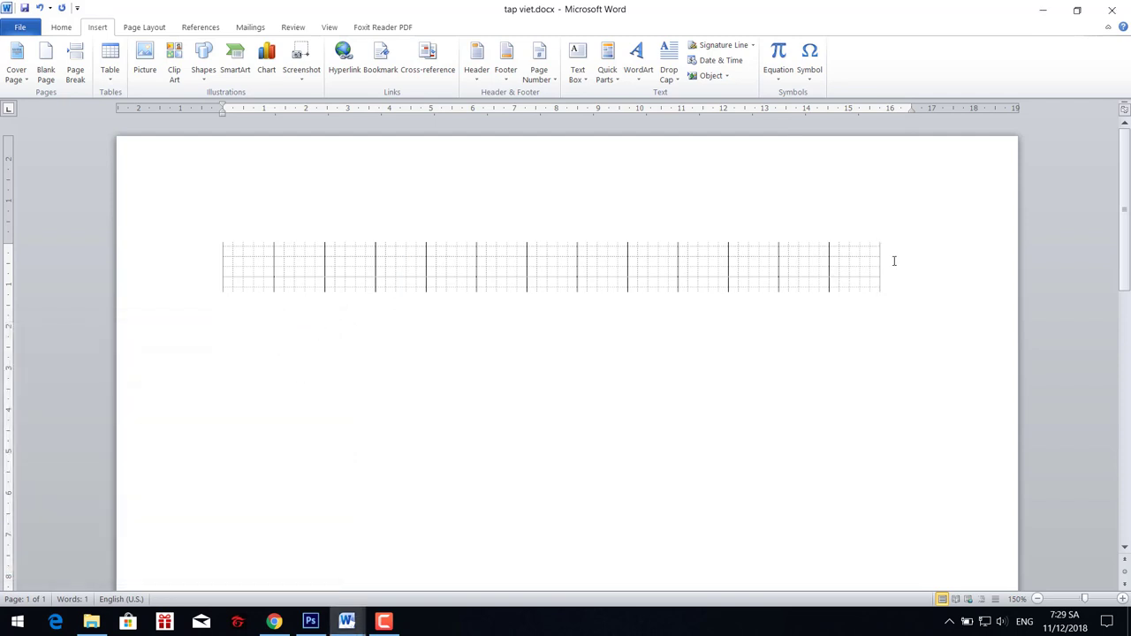
Copy the whole row of grid symbols and try to paste it as another row below.
click(56, 248)
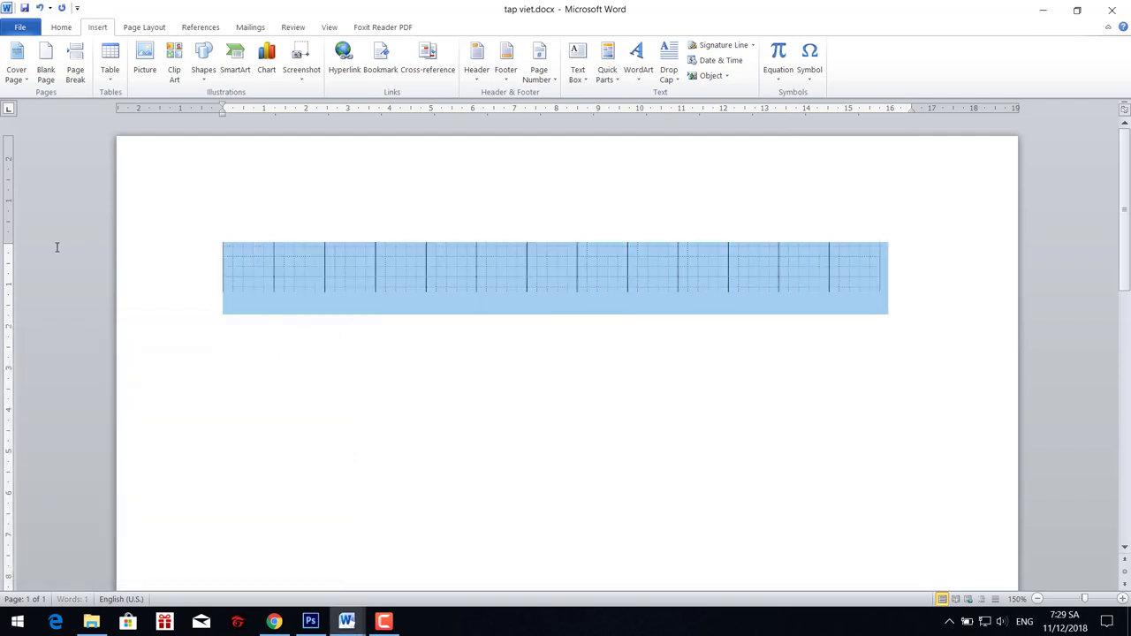
click(272, 344)
key(ctrl+v)
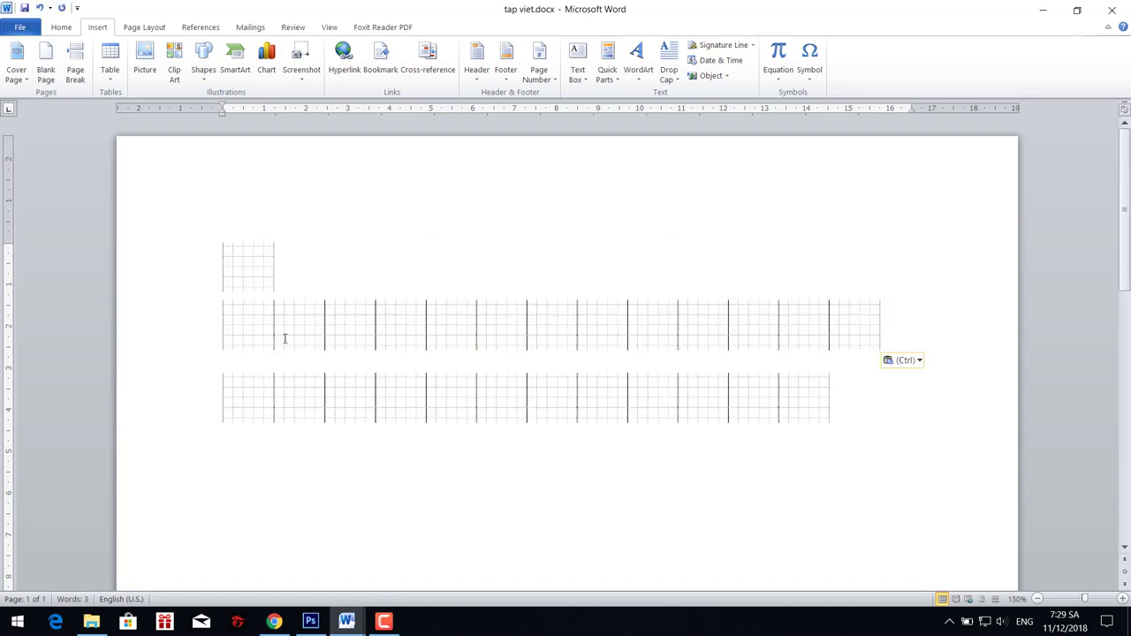